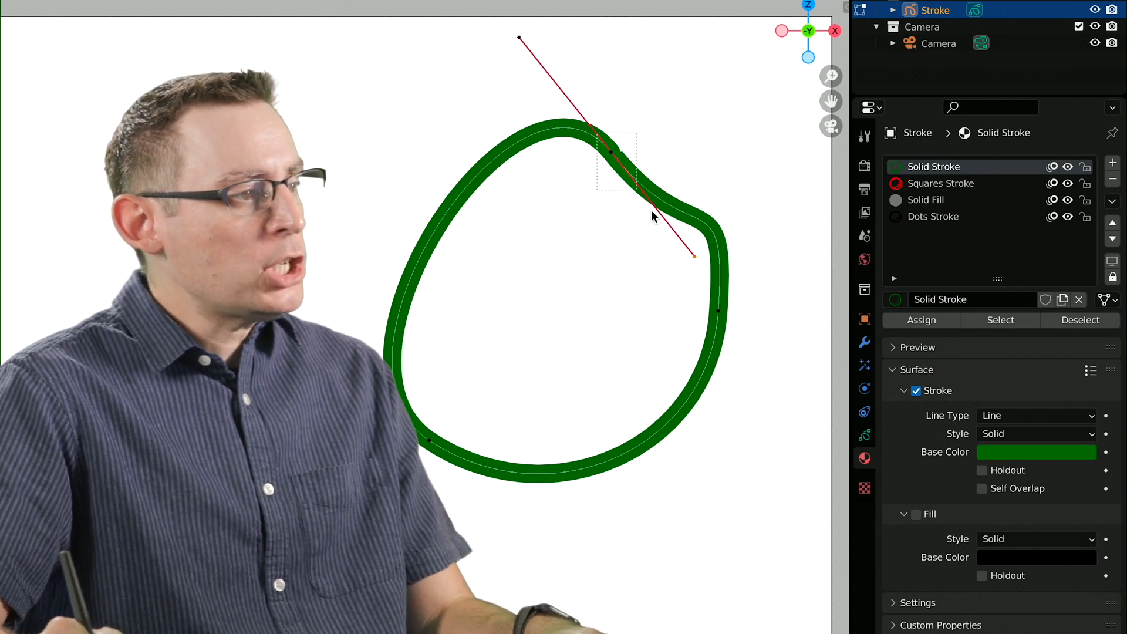
Move the control point at the upper edge of the green stroke slightly inward to deepen the dent.
click(612, 151)
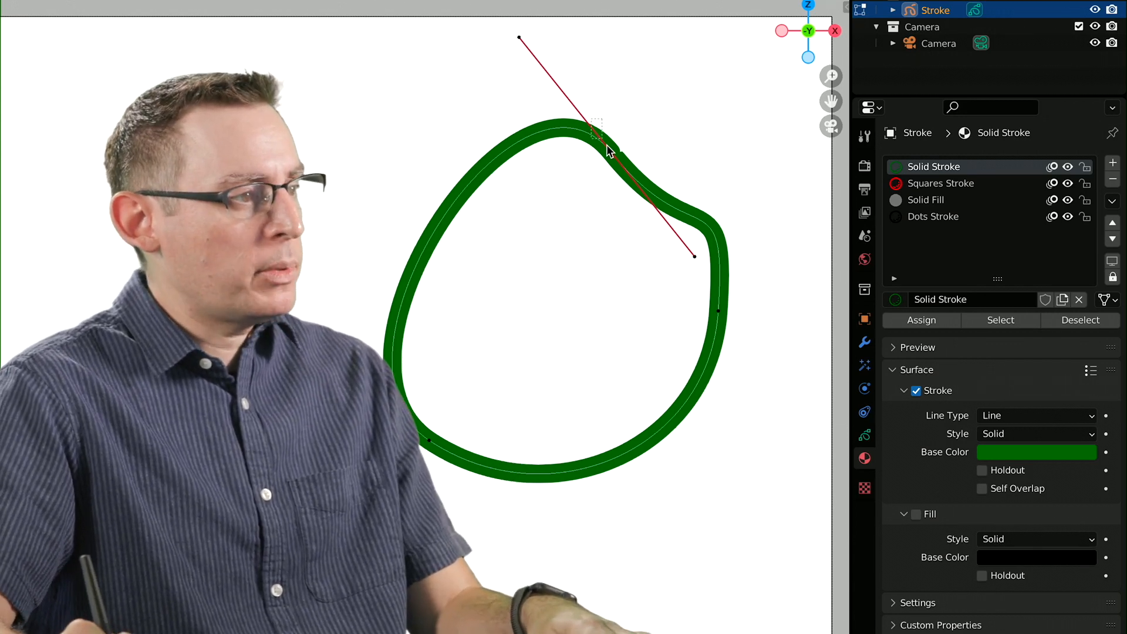
key(g)
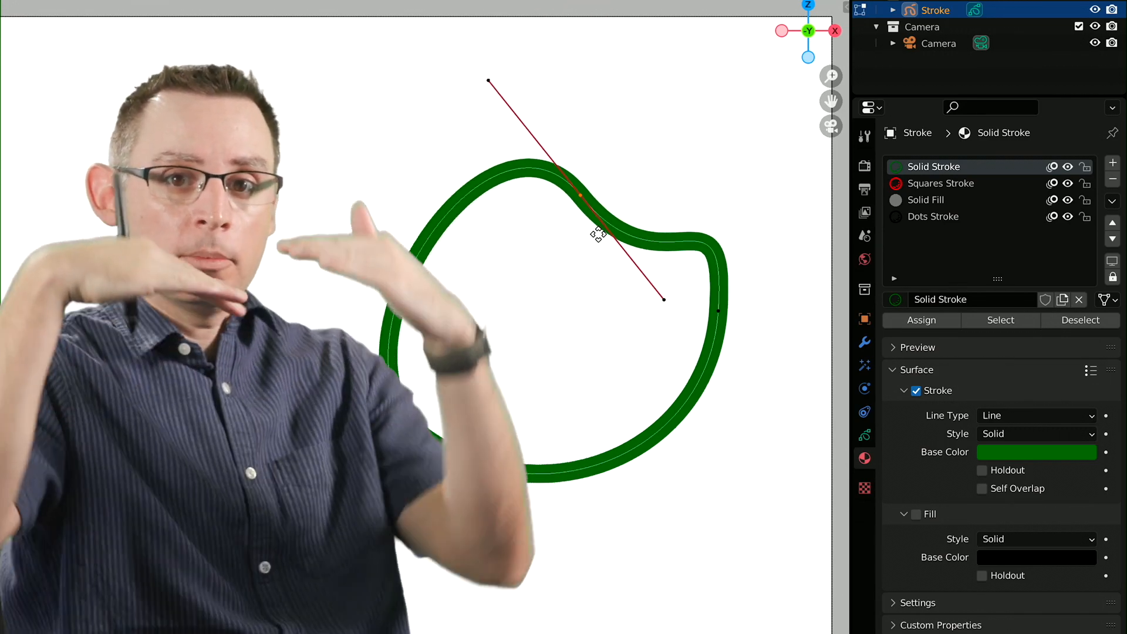
click(643, 251)
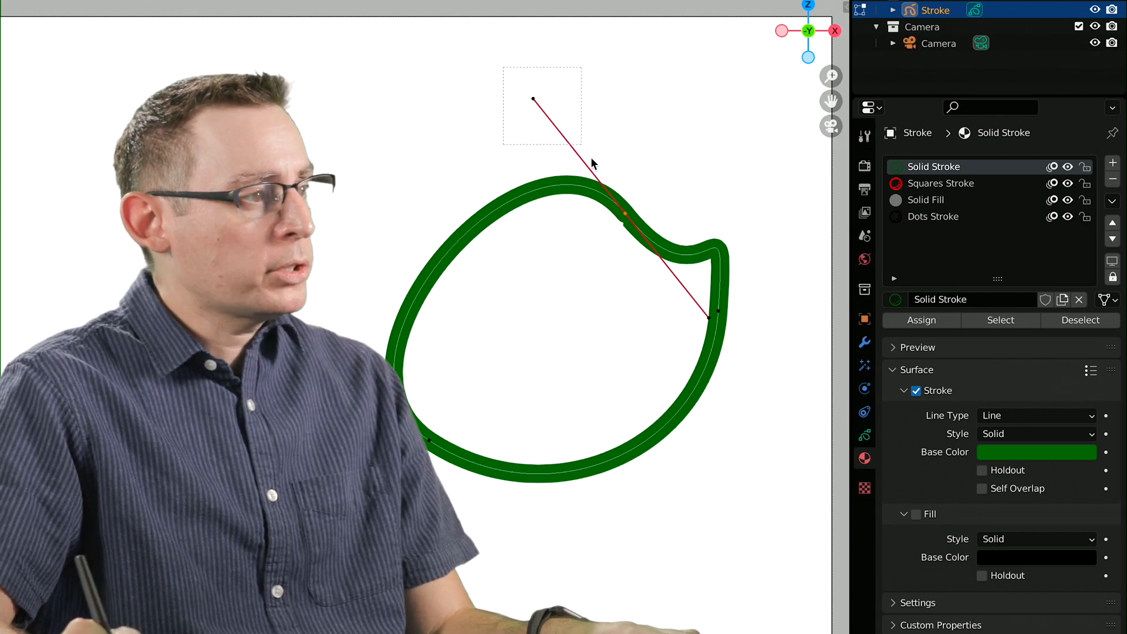
Swing the upper control point's aligned handles around it and shorten them to reshape the curve on both sides.
key(g)
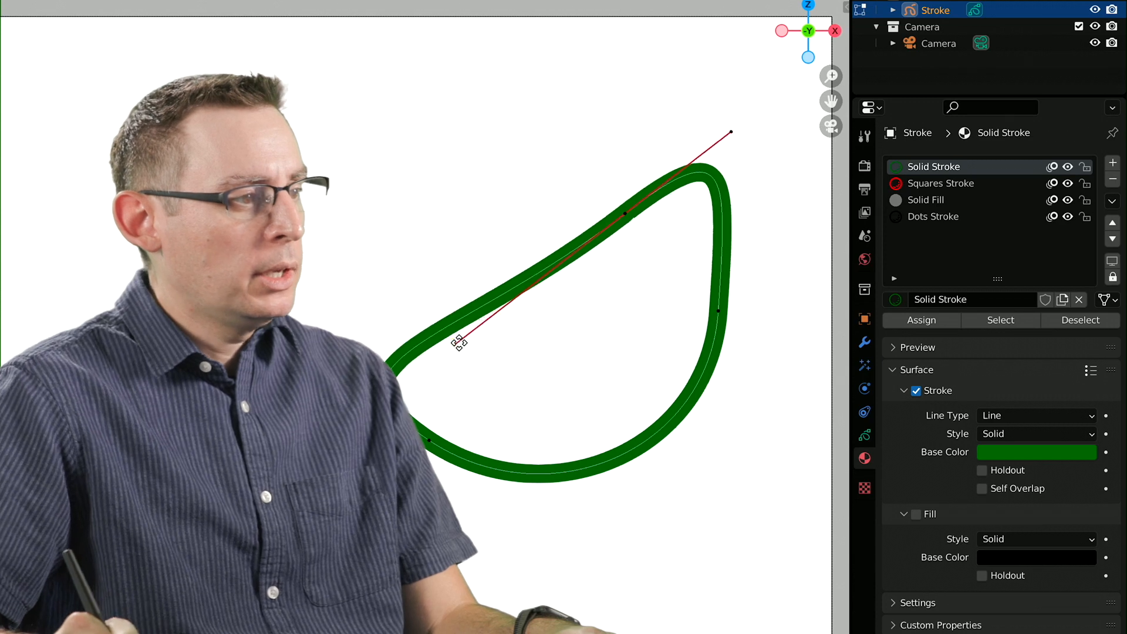
click(438, 251)
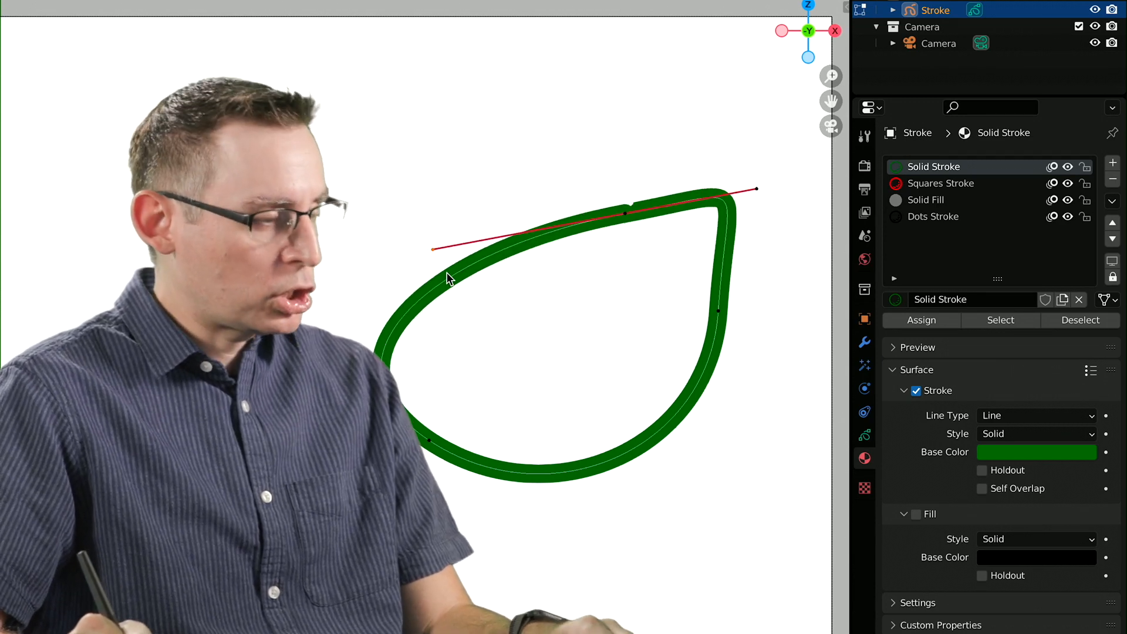
drag(433, 247, 587, 217)
drag(757, 184, 783, 226)
key(g)
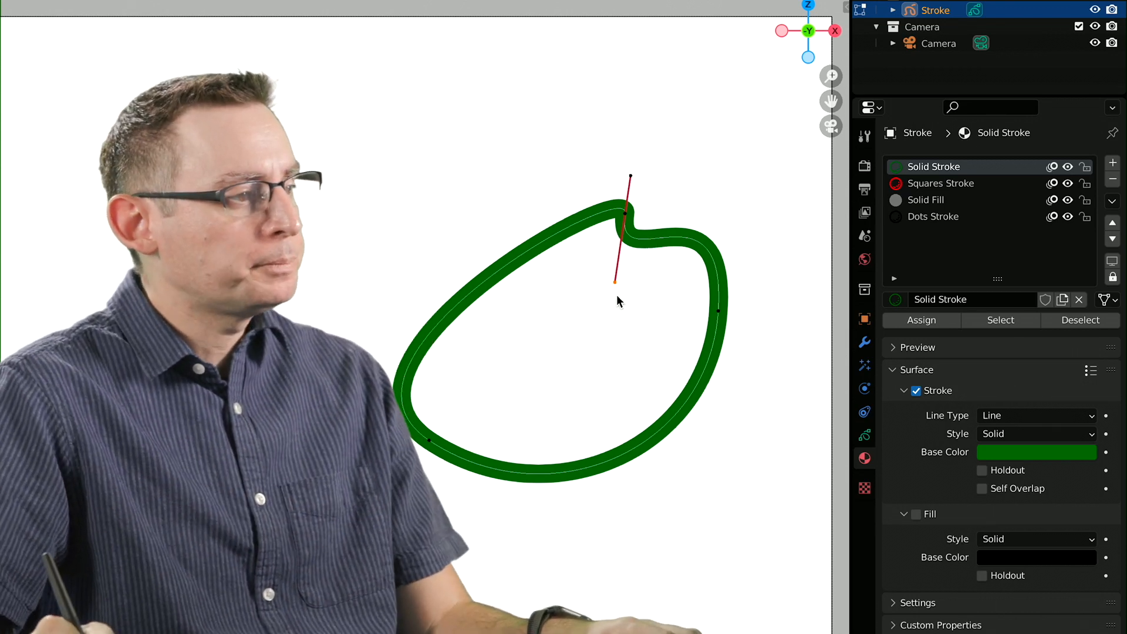
Shift the upper control point up and left, and pull its two handles outward to smooth the stroke's upper edge.
key(g)
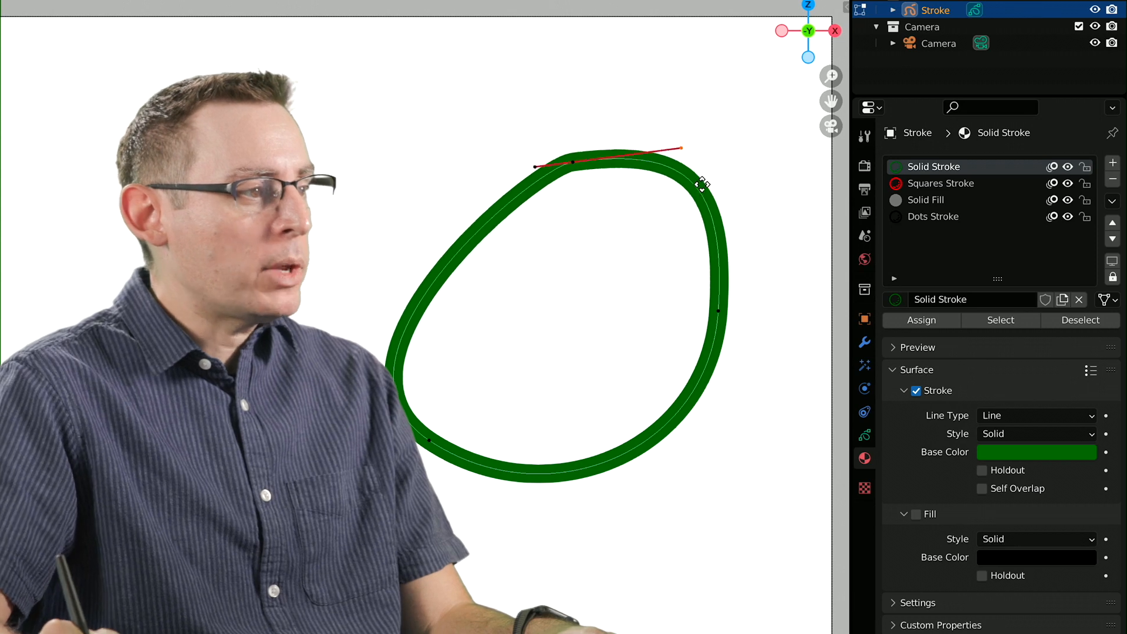
click(703, 215)
click(537, 157)
key(g)
click(503, 157)
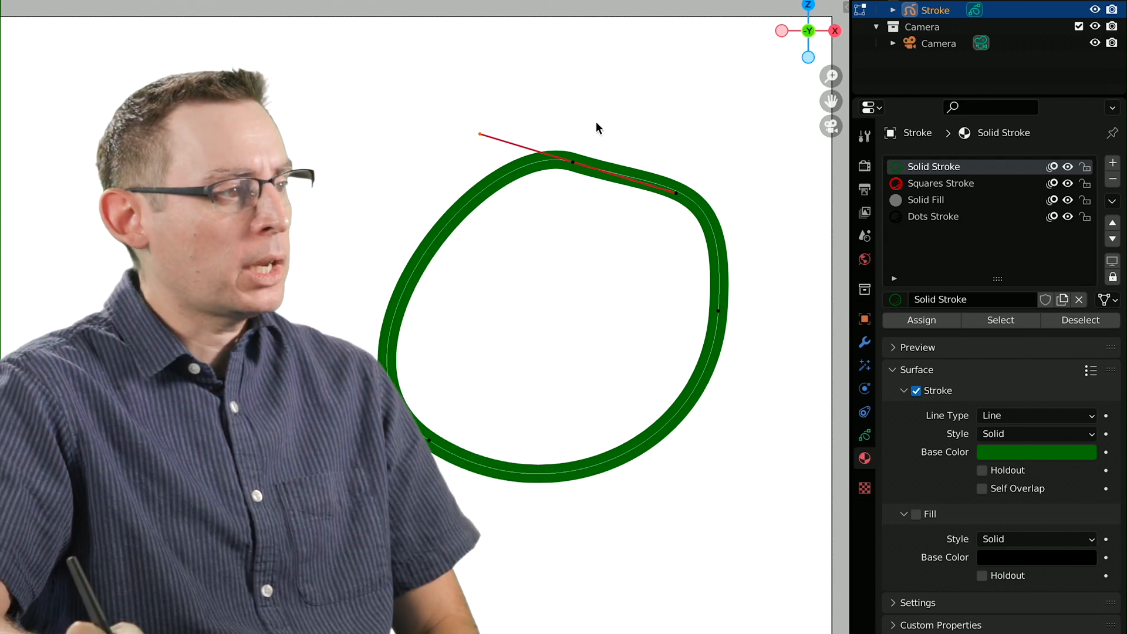
Set the upper control point's handle type to Vector.
click(584, 167)
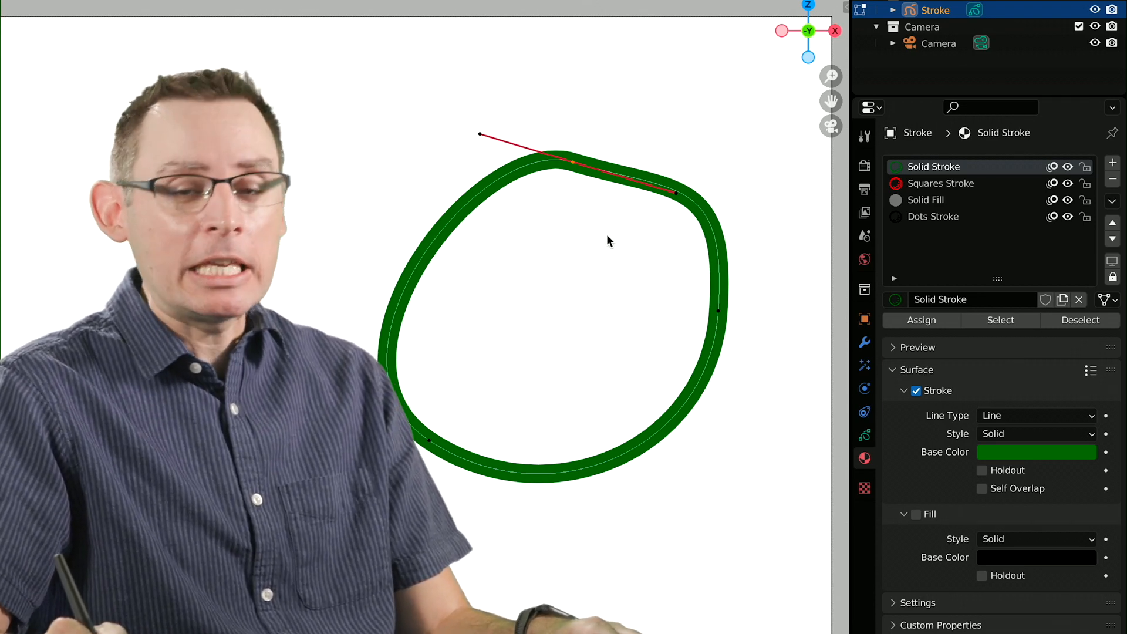
key(v)
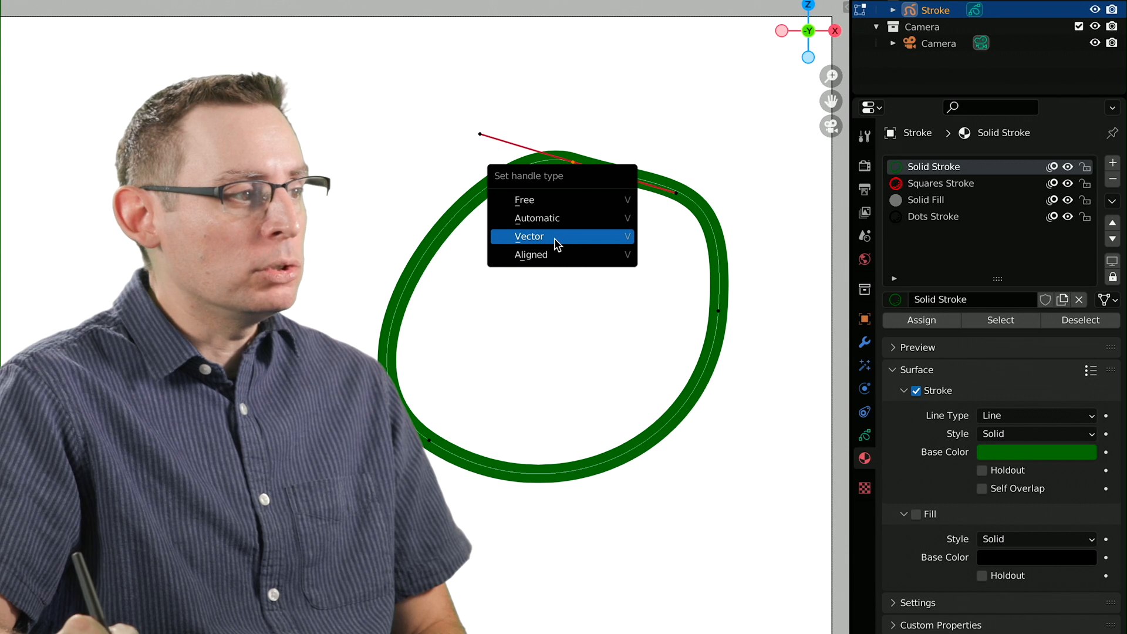
click(568, 241)
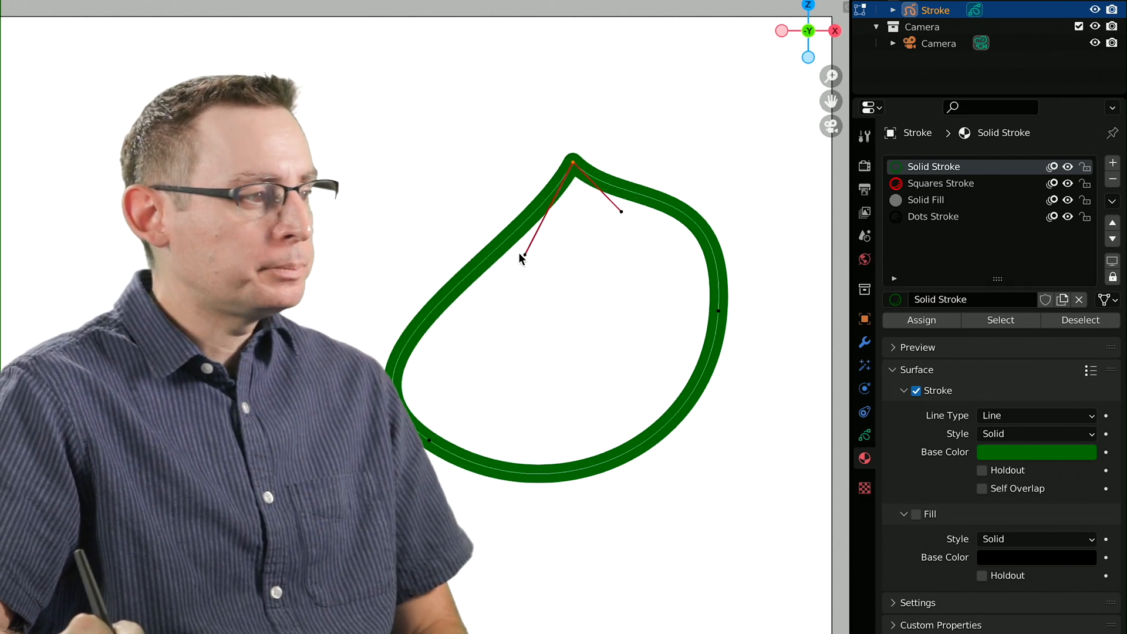
Pull the upper point's left handle up and outward, and raise its right handle above the stroke, independently of each other.
drag(498, 219, 568, 317)
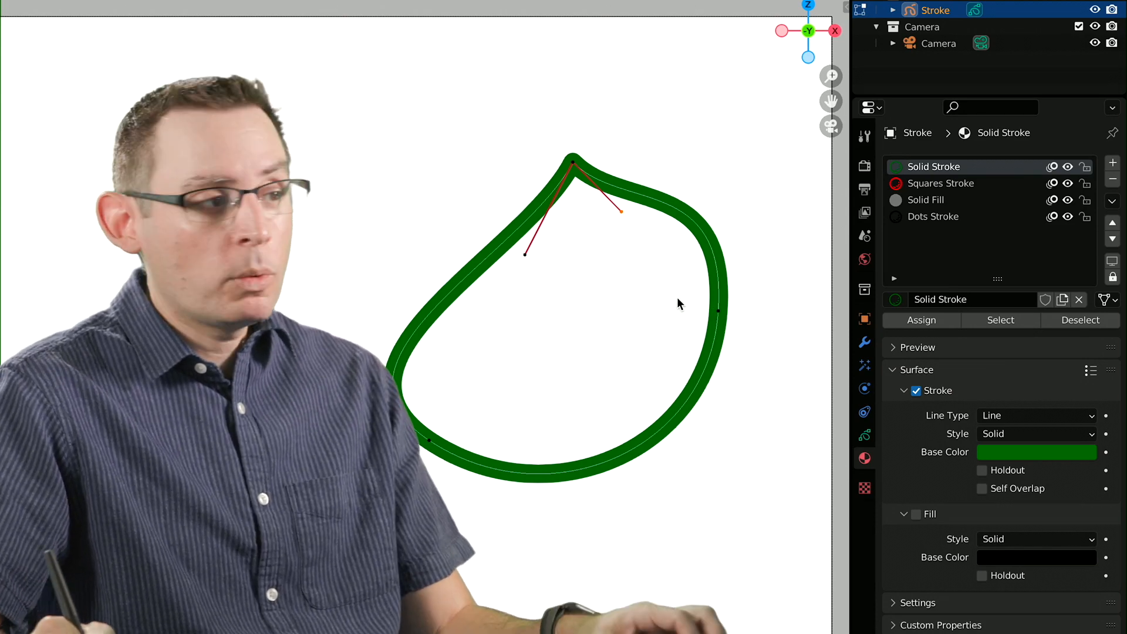
key(g)
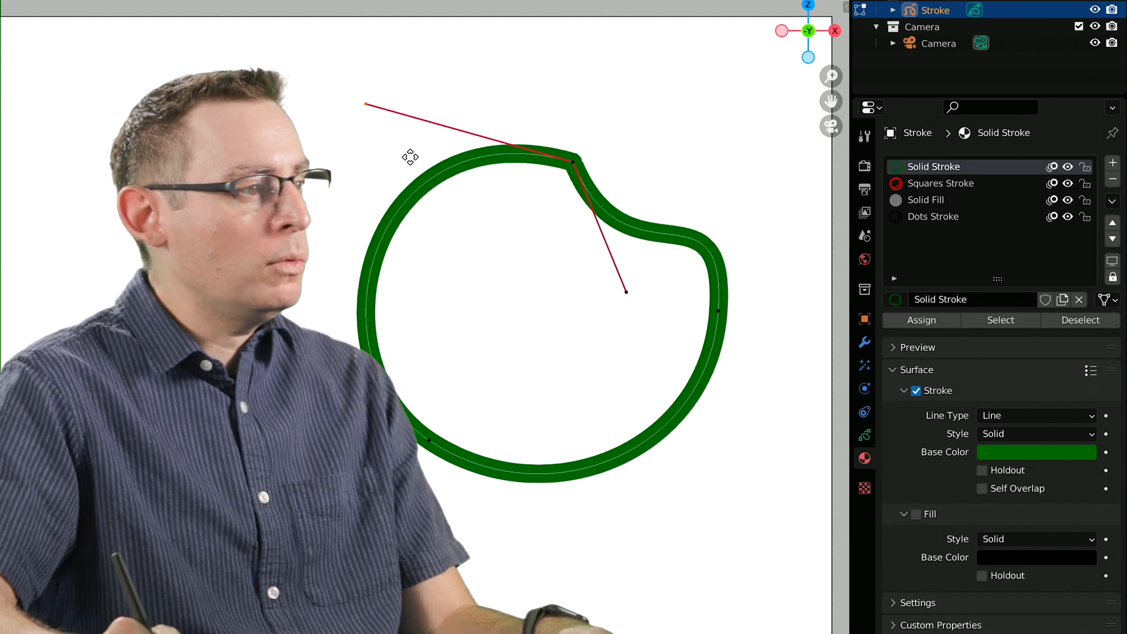
click(465, 172)
click(627, 309)
key(g)
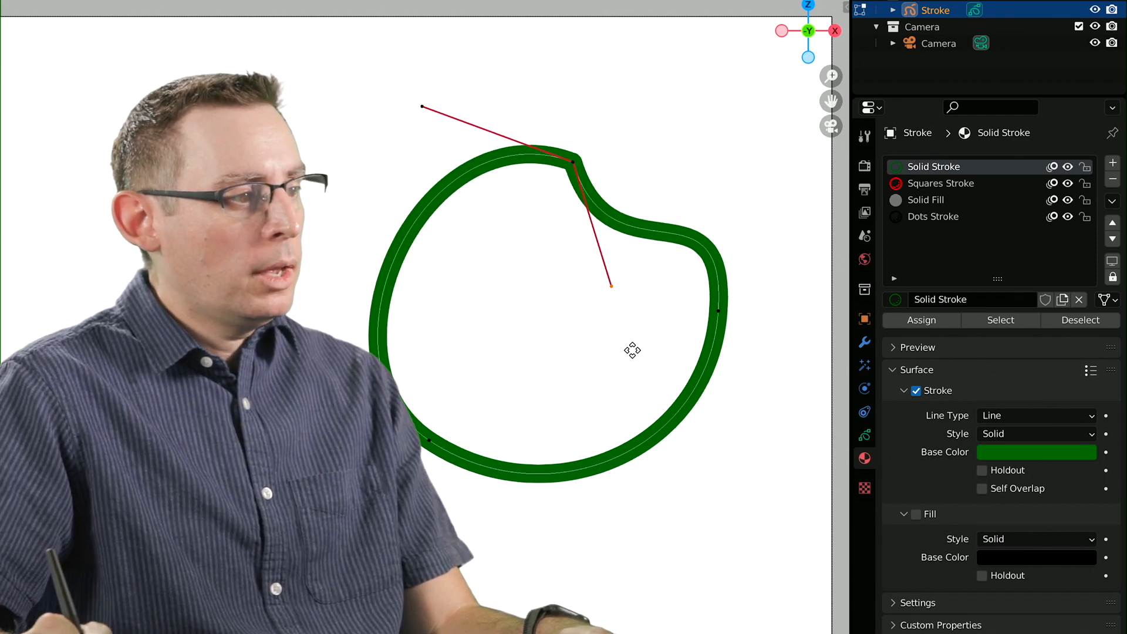
click(686, 66)
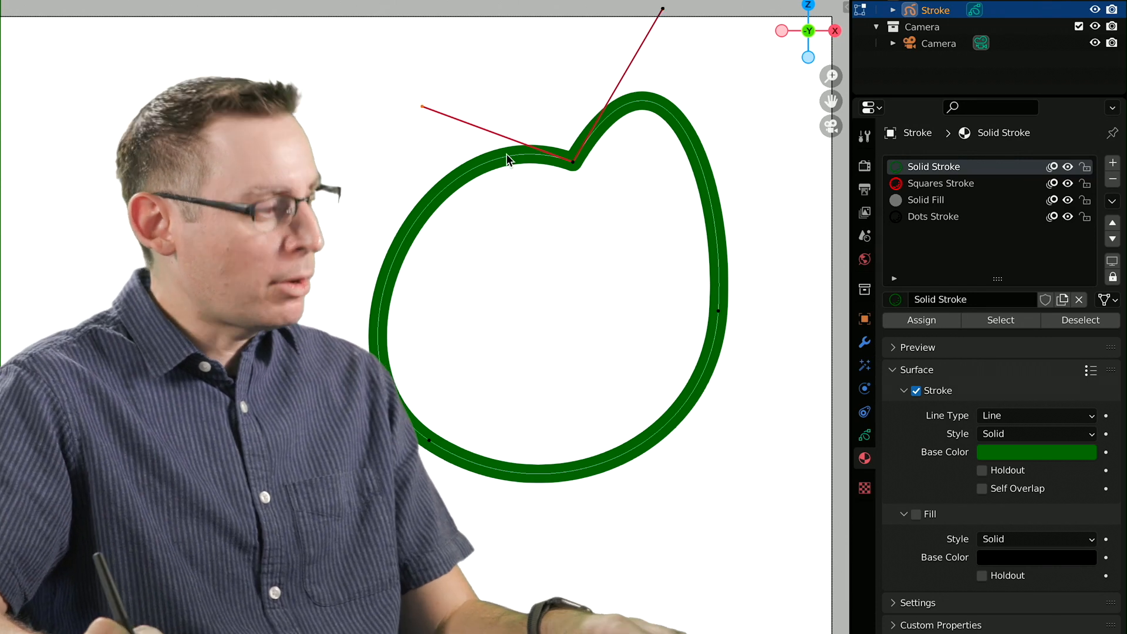
Shorten the upper point's left handle and bring its right handle in to almost directly above the point.
key(g)
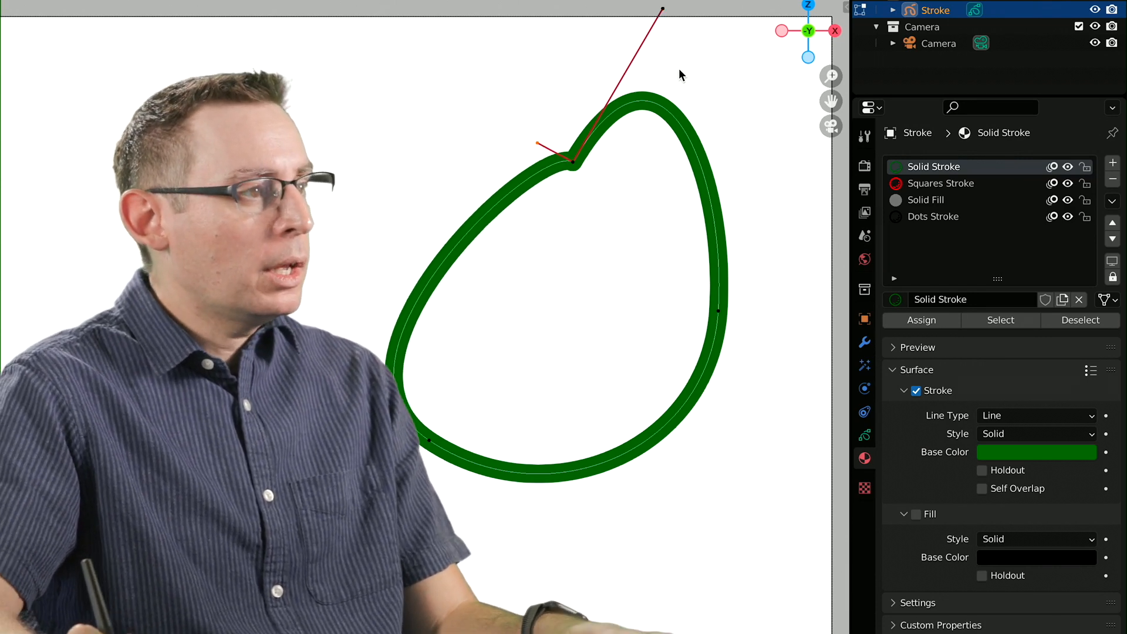
click(662, 11)
key(g)
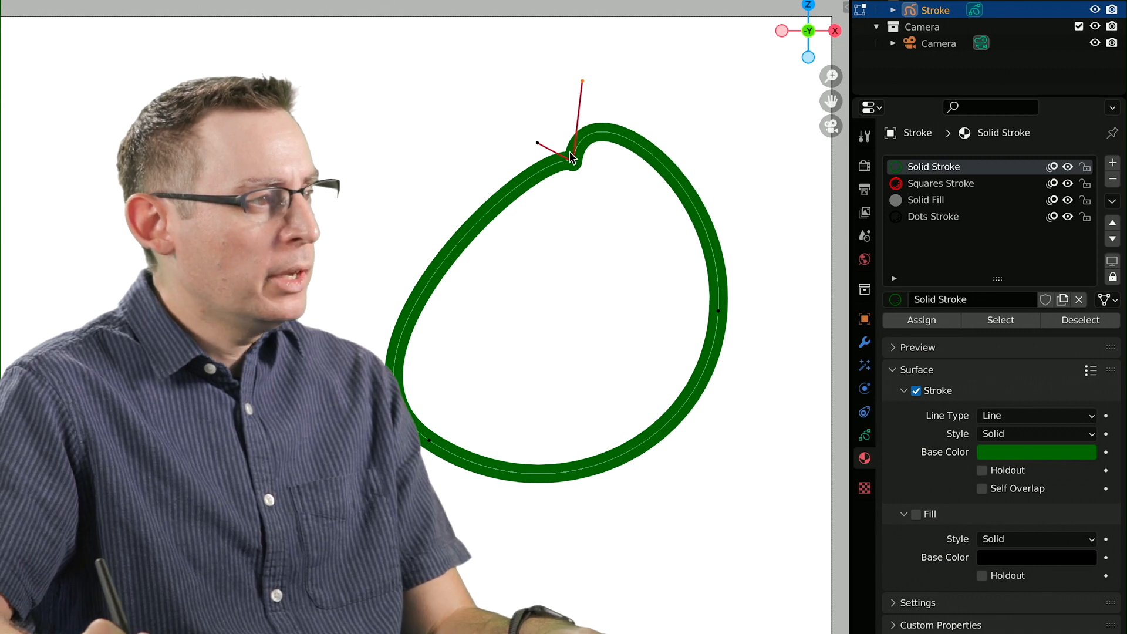
Set the upper control point's handle type to Aligned and swing its left handle up and to the left.
key(g)
drag(574, 179, 601, 185)
click(551, 191)
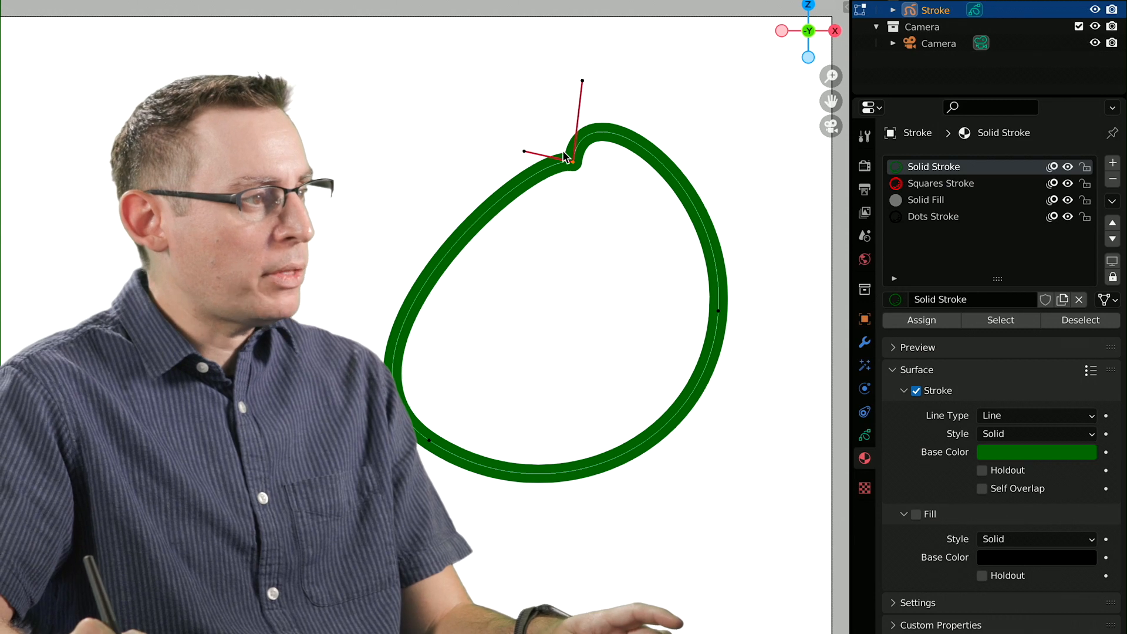
key(v)
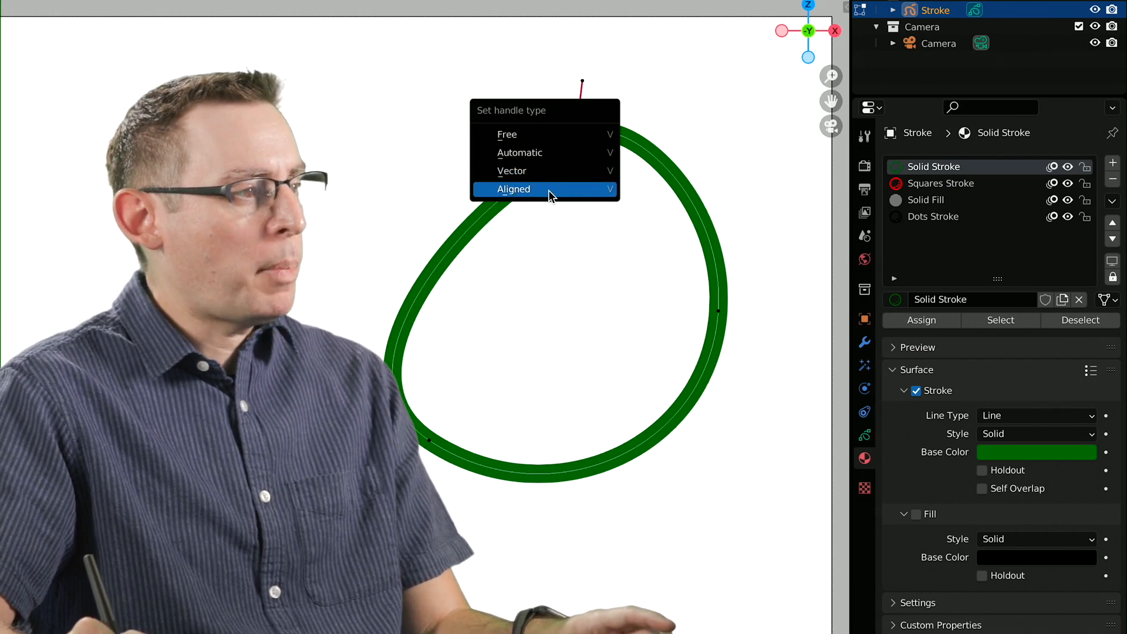
click(556, 189)
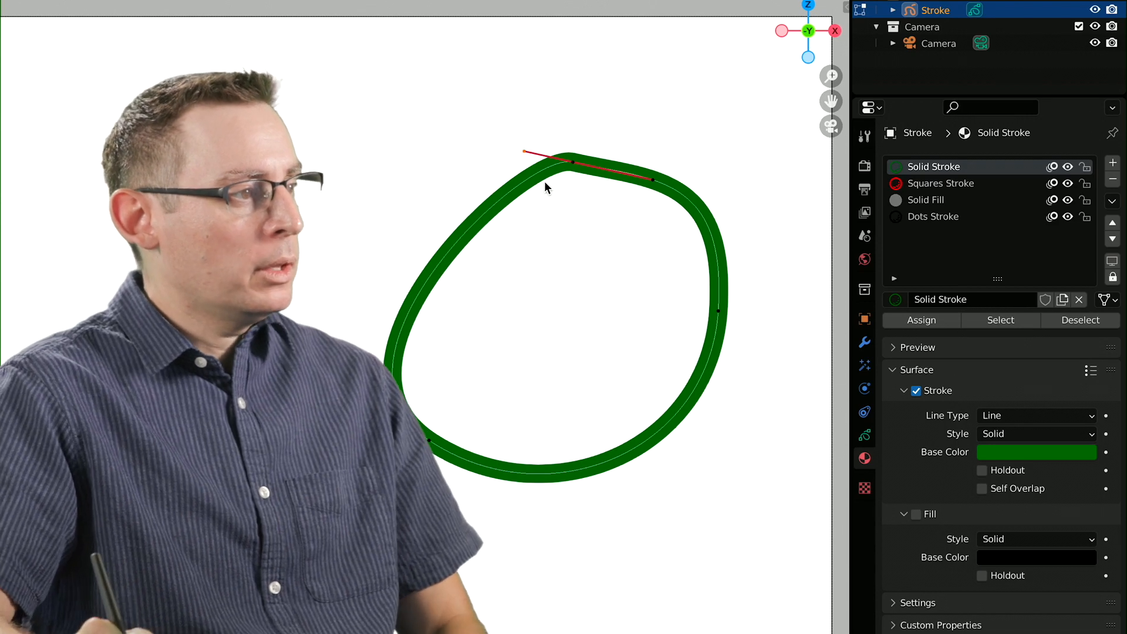
key(g)
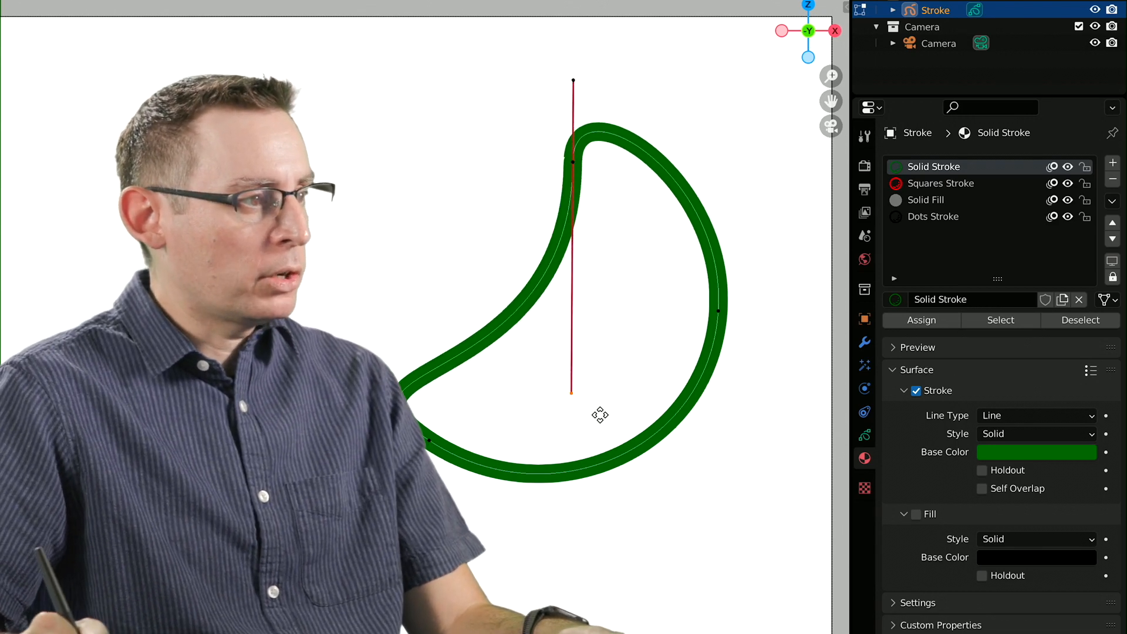
click(541, 120)
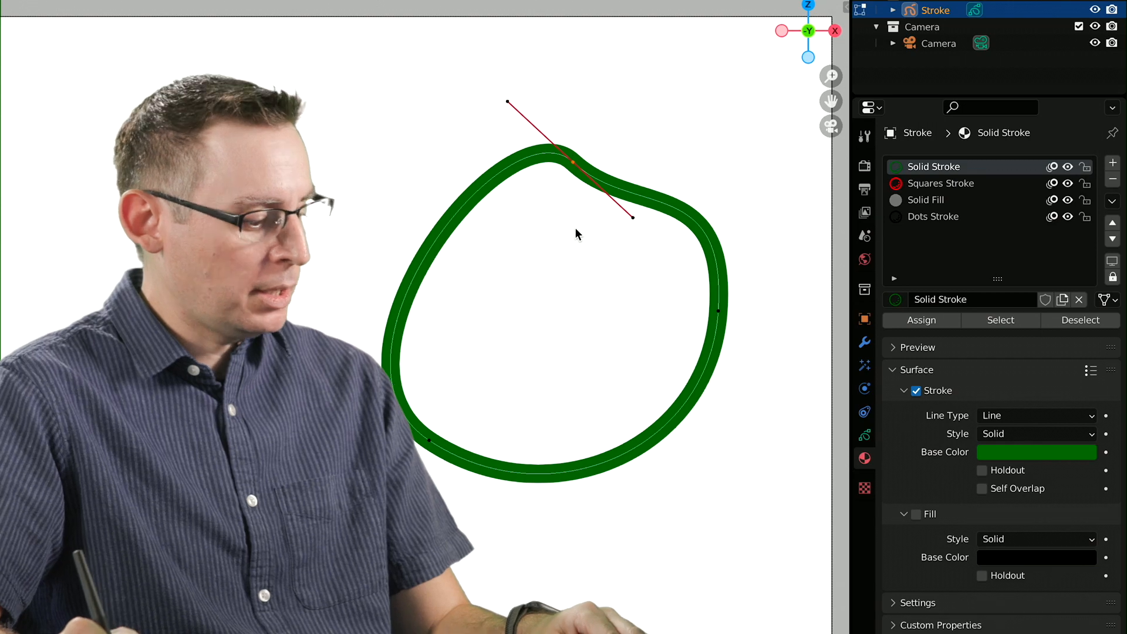
Set the upper point's handle type to Free, raise its right handle high above the stroke, and reposition its left handle to the upper left.
key(v)
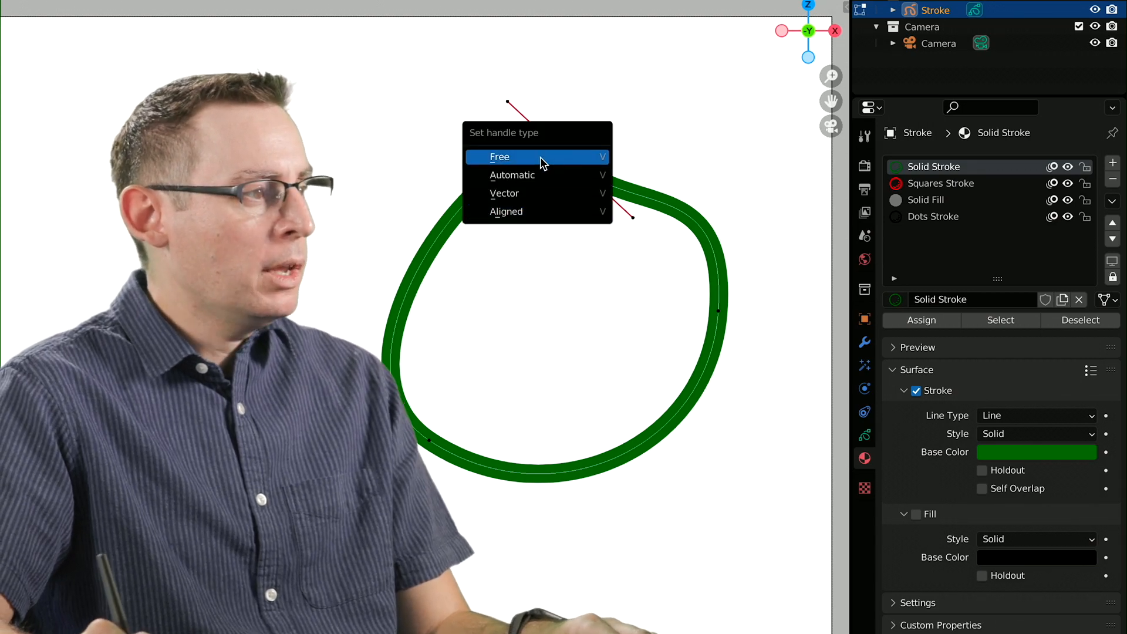
click(541, 156)
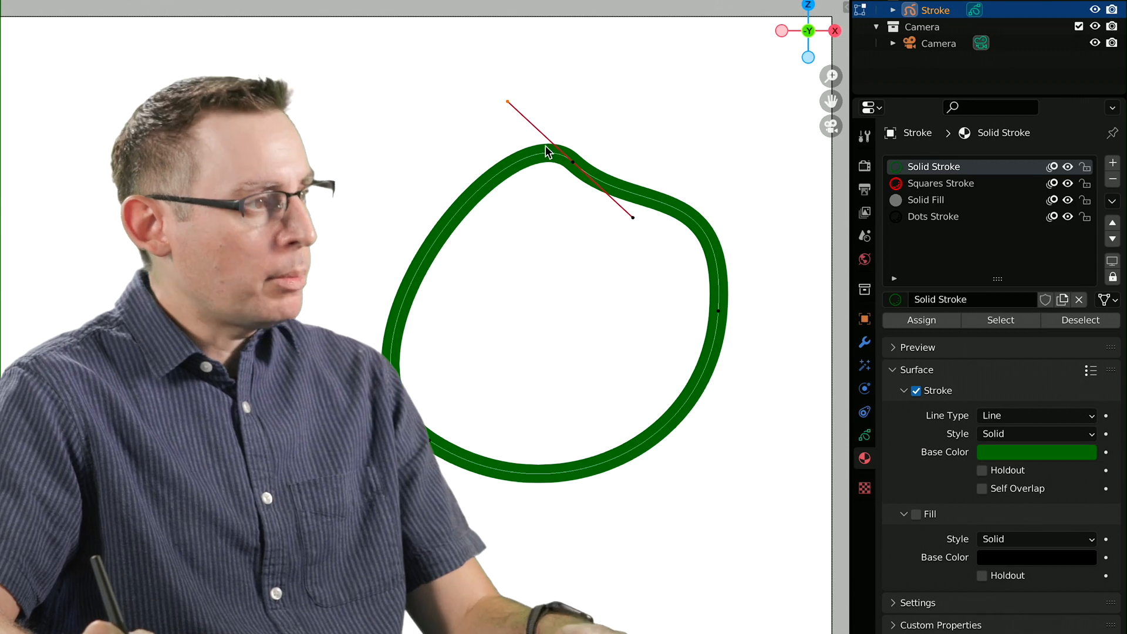
key(g)
click(452, 119)
click(633, 219)
key(g)
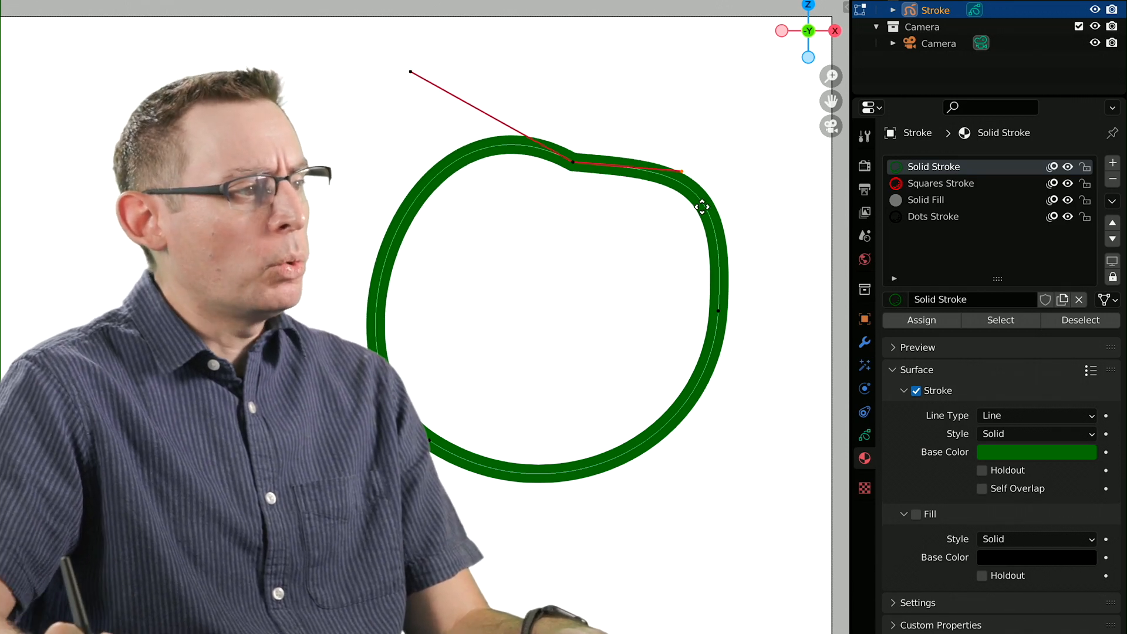
click(707, 78)
key(s)
click(547, 172)
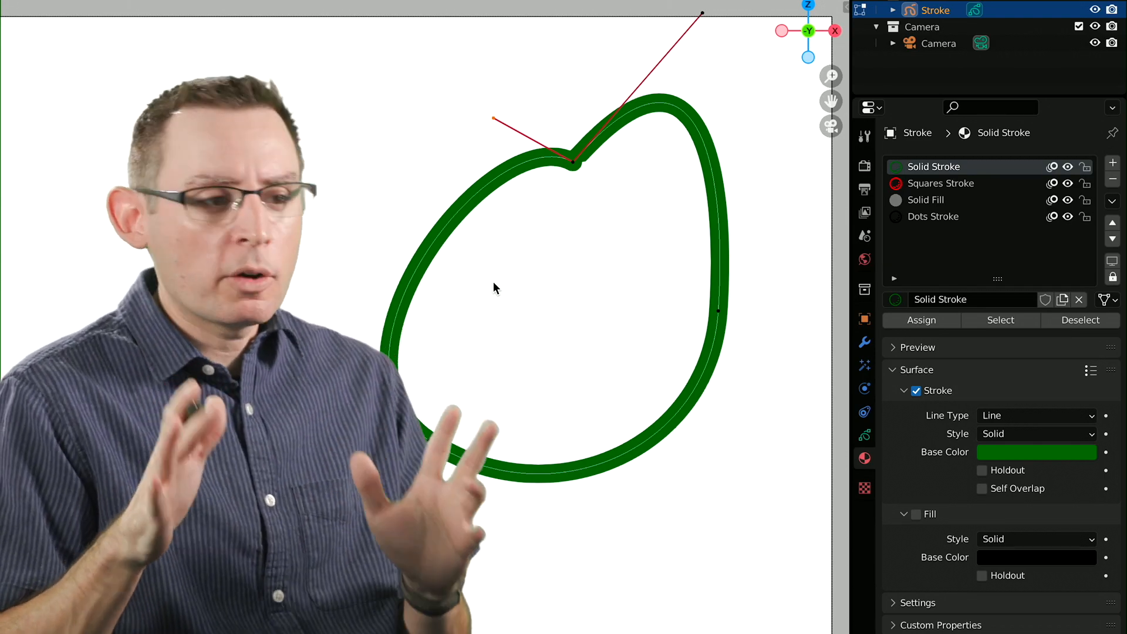
Move the control point on the stroke's right side slightly outward, and move the upper control point upward.
click(718, 312)
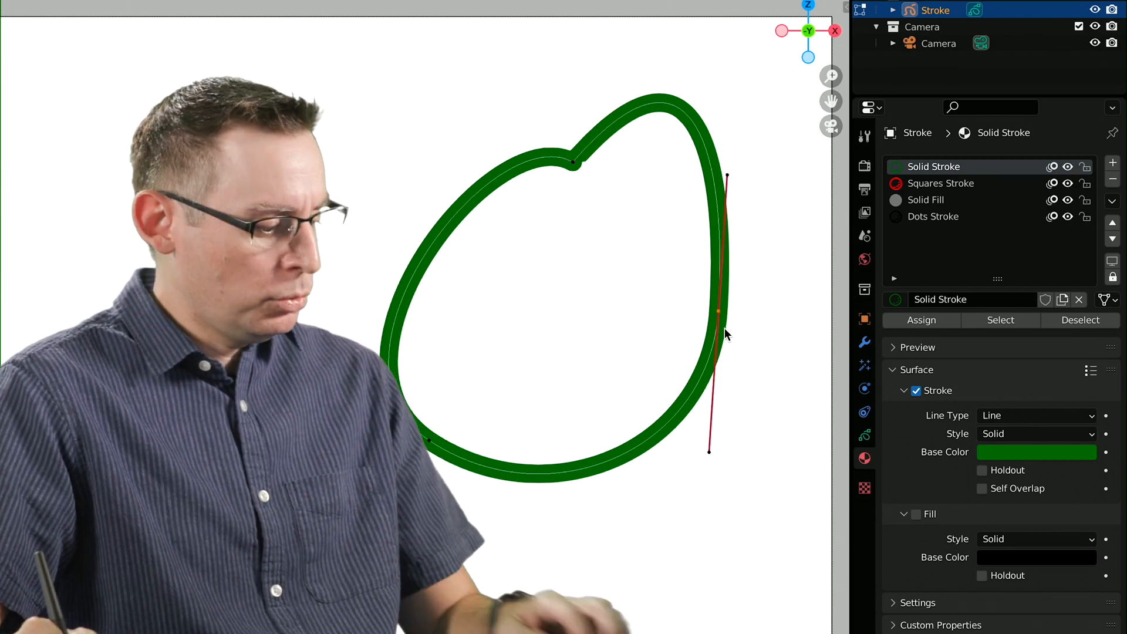
key(g)
click(738, 298)
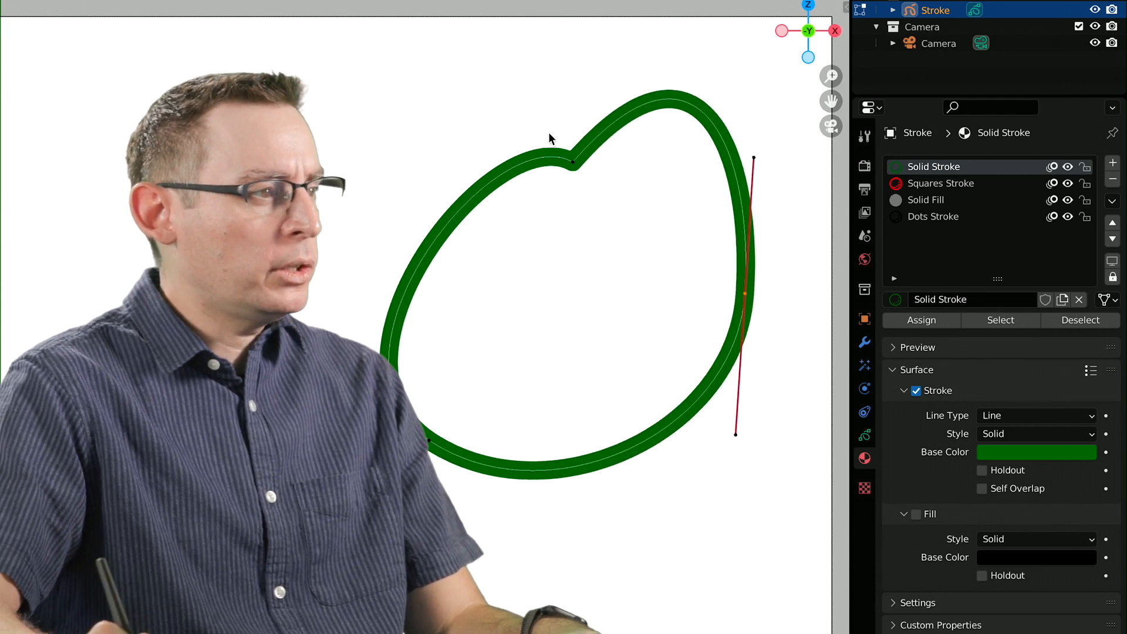
click(573, 162)
key(g)
click(621, 162)
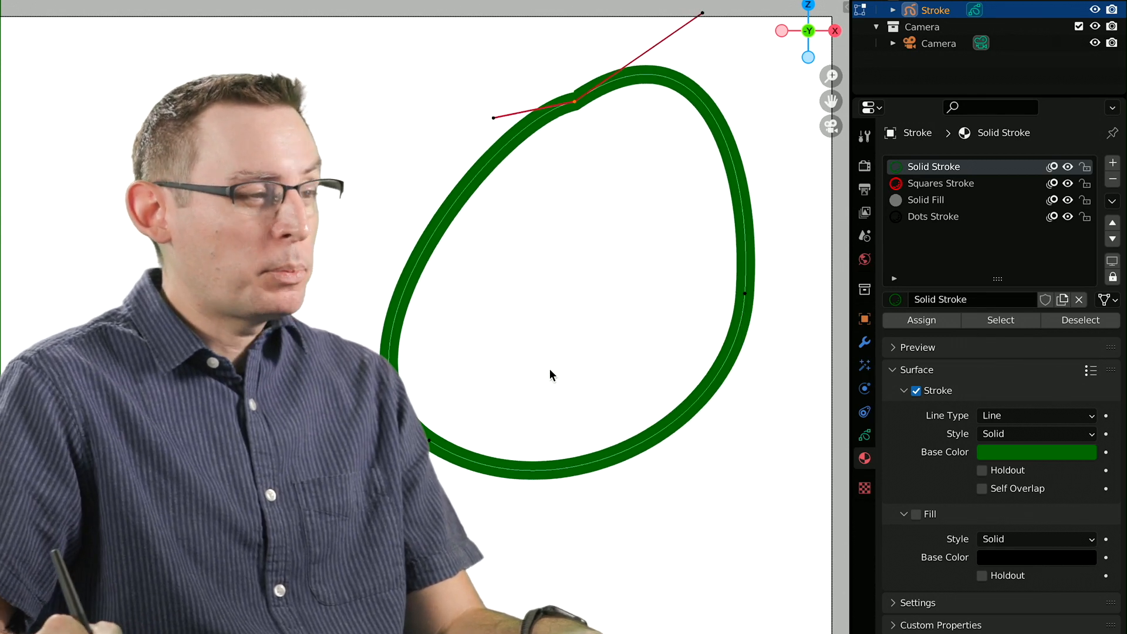
Look at the Curve Editing options and select all of the stroke's control points.
drag(467, 74, 513, 112)
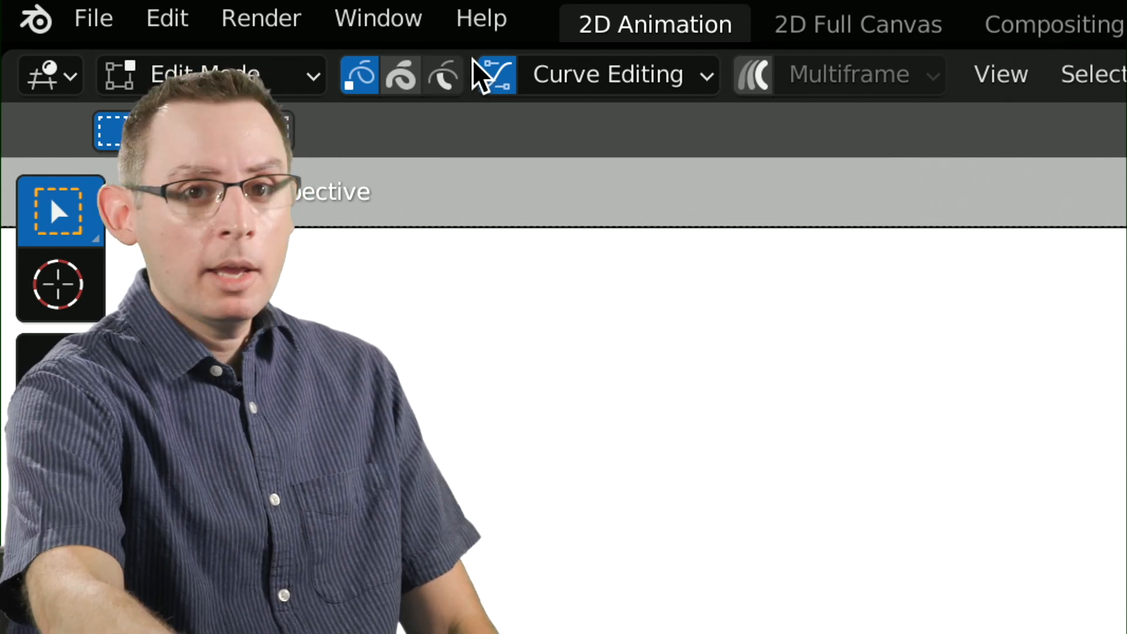
click(623, 78)
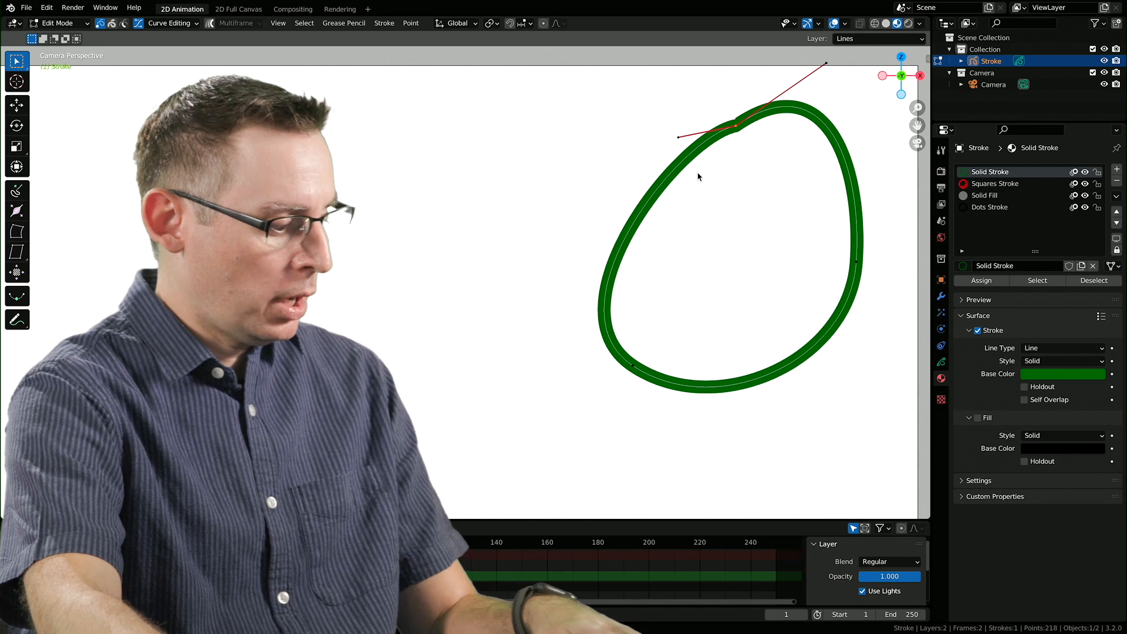
key(a)
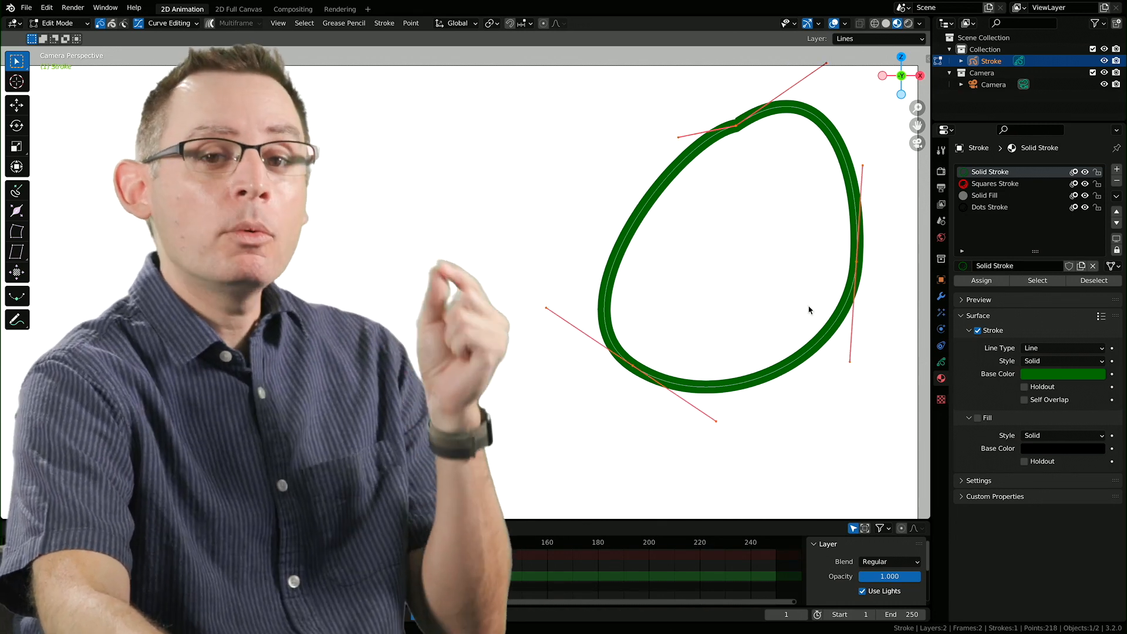
Move only the upper control point down into the middle of the shape and set its handle type to Aligned.
click(736, 125)
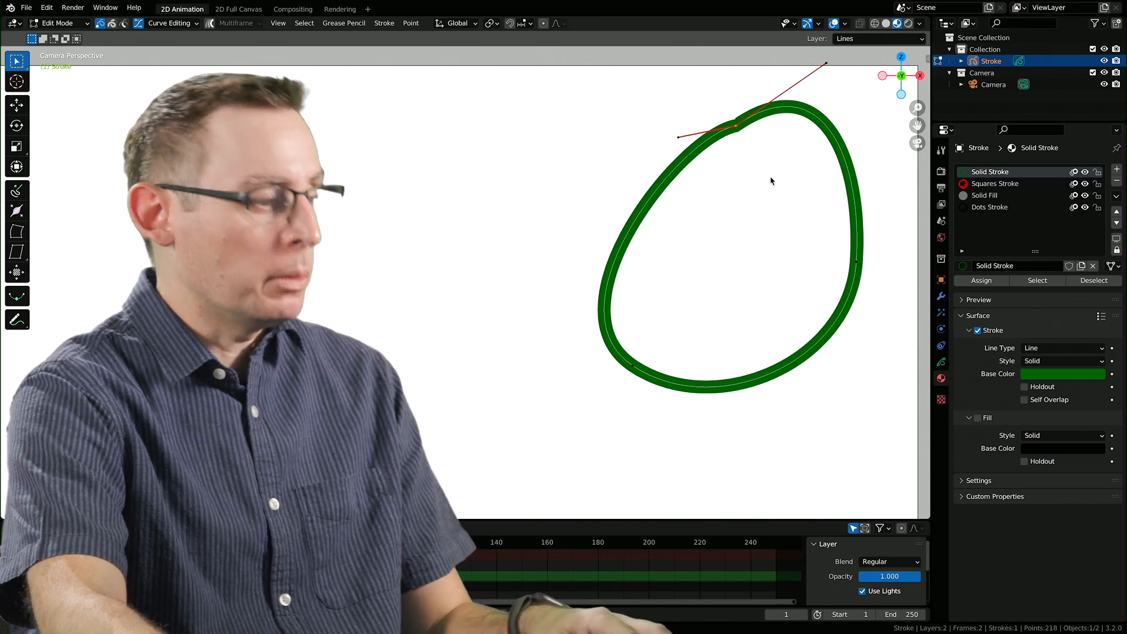
key(g)
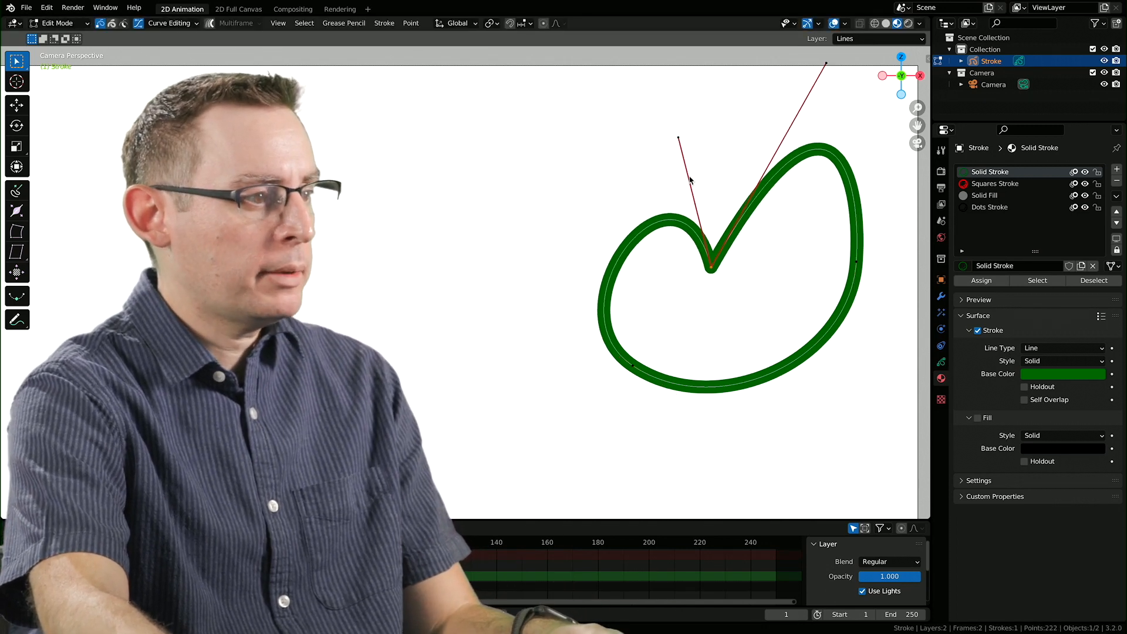
key(v)
click(704, 305)
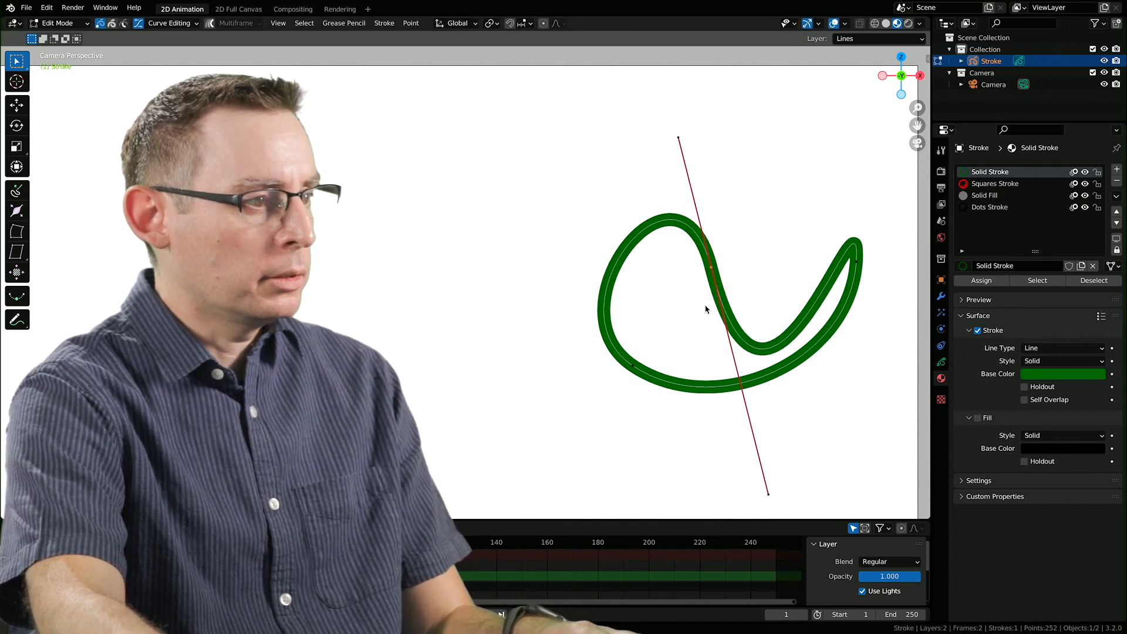
Raise the control point in the middle of the shape and select all of the stroke's control points.
click(760, 260)
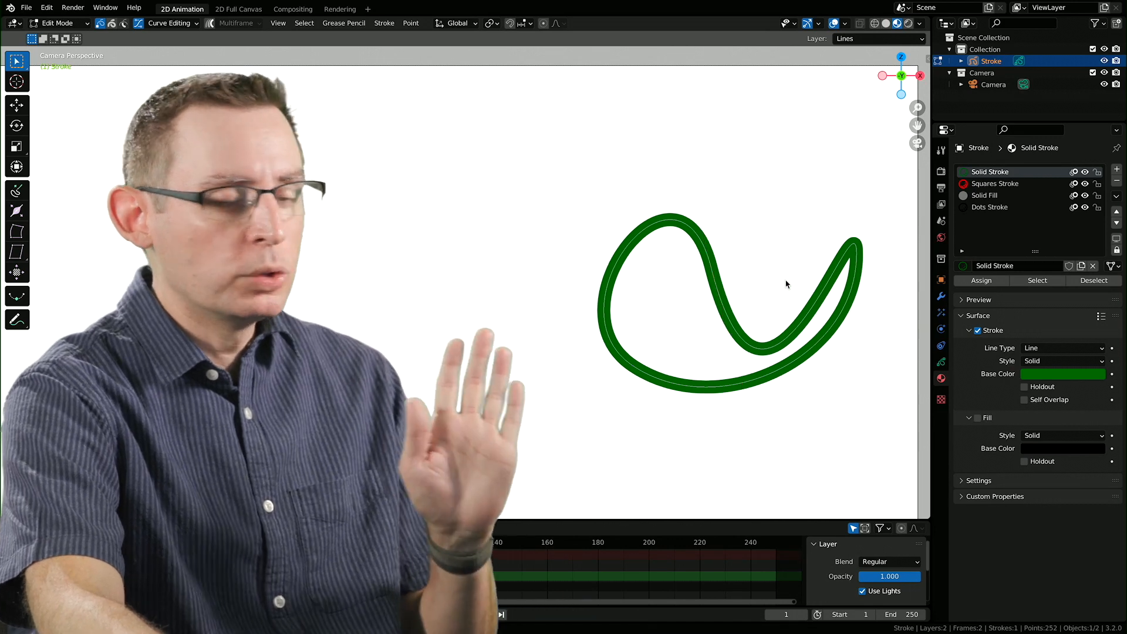
click(724, 298)
drag(721, 275, 738, 207)
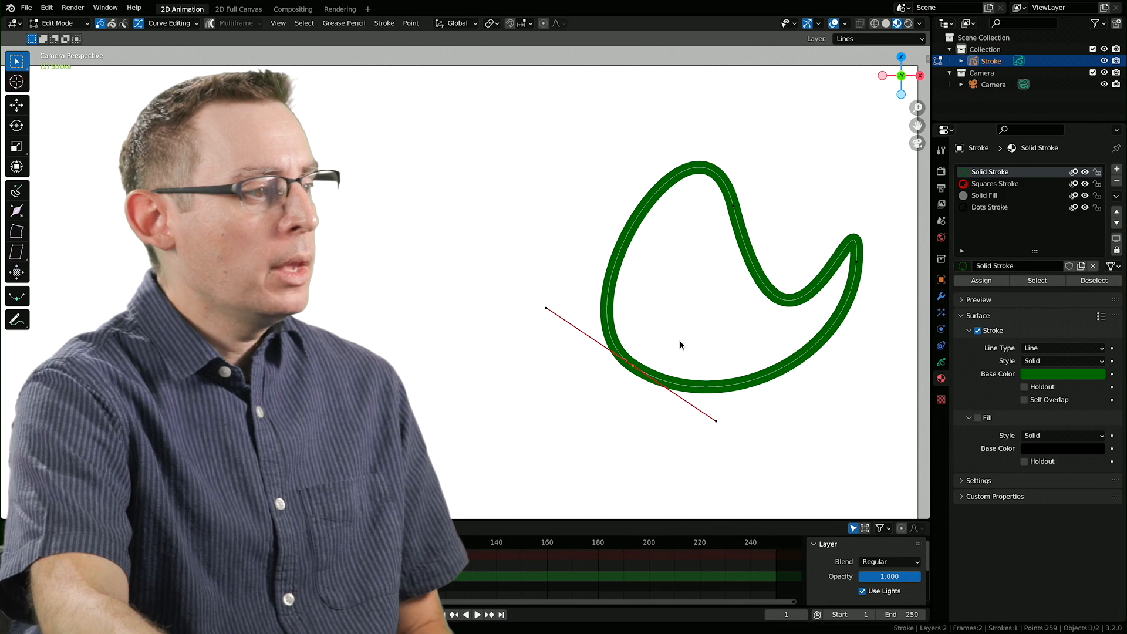
key(a)
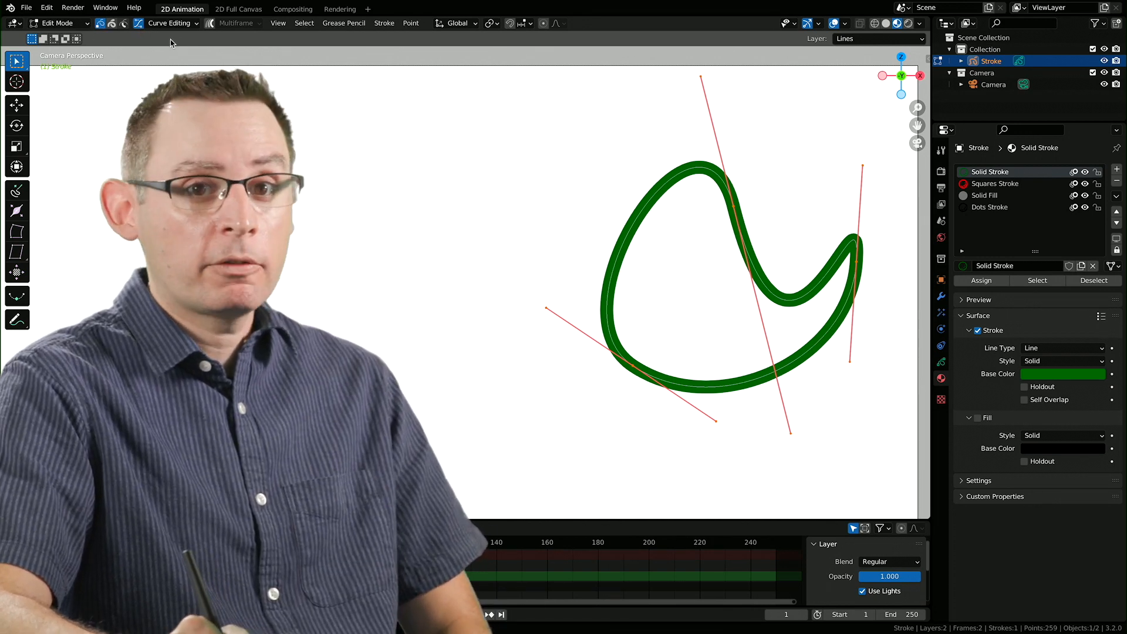
Turn curve editing off, select individual points to inspect the underlying stroke, select them all, and turn curve editing back on.
click(139, 26)
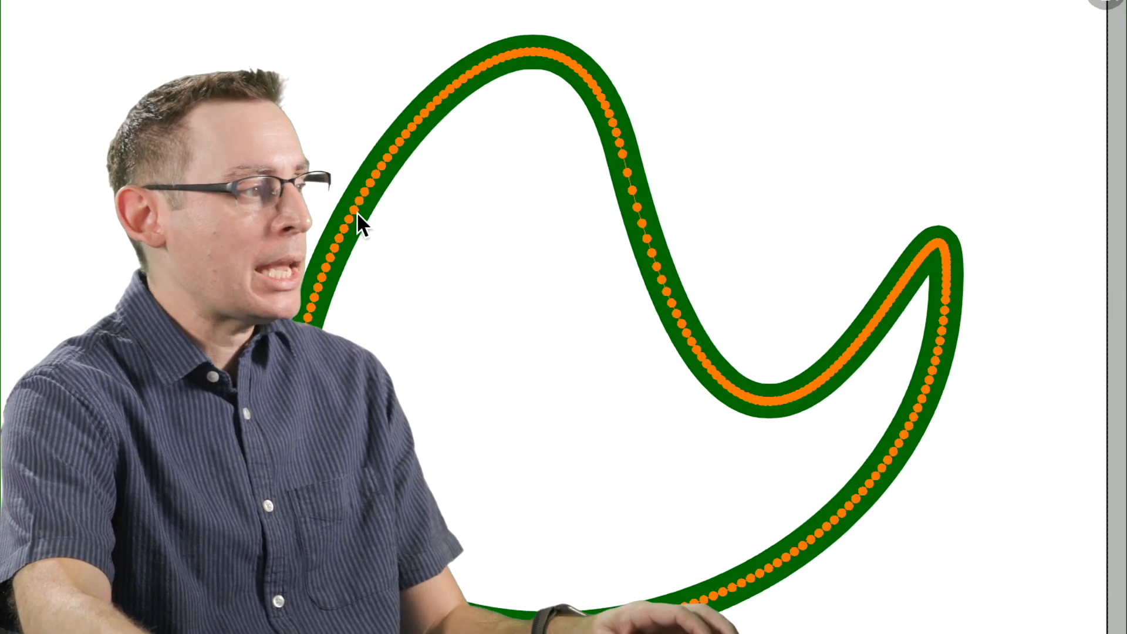
click(780, 245)
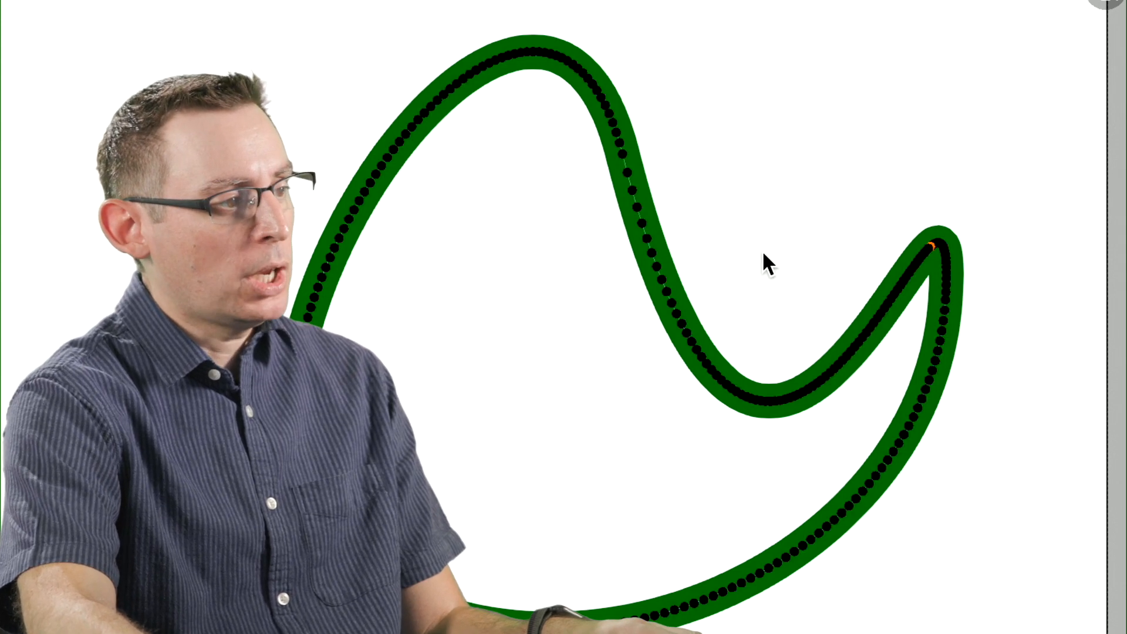
drag(654, 265, 766, 357)
click(745, 202)
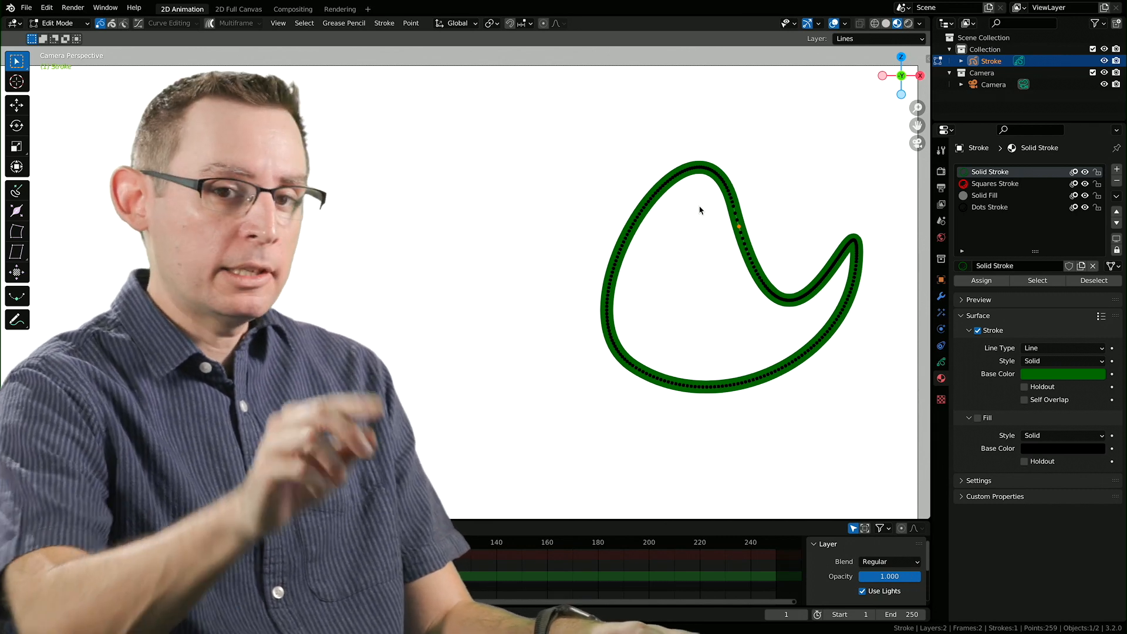
key(a)
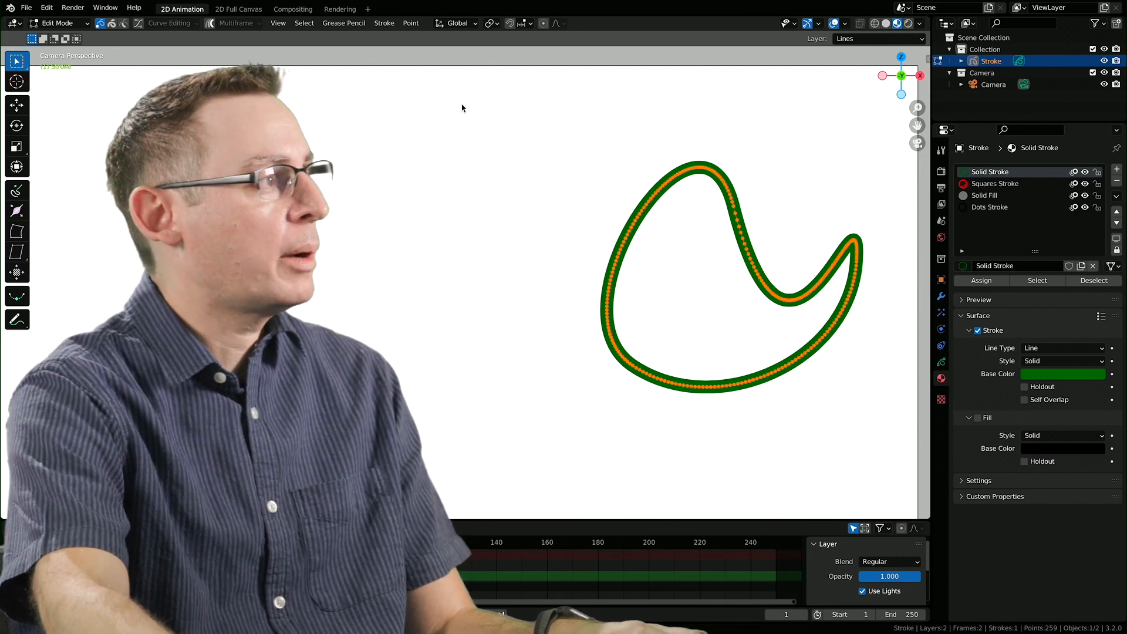
click(138, 25)
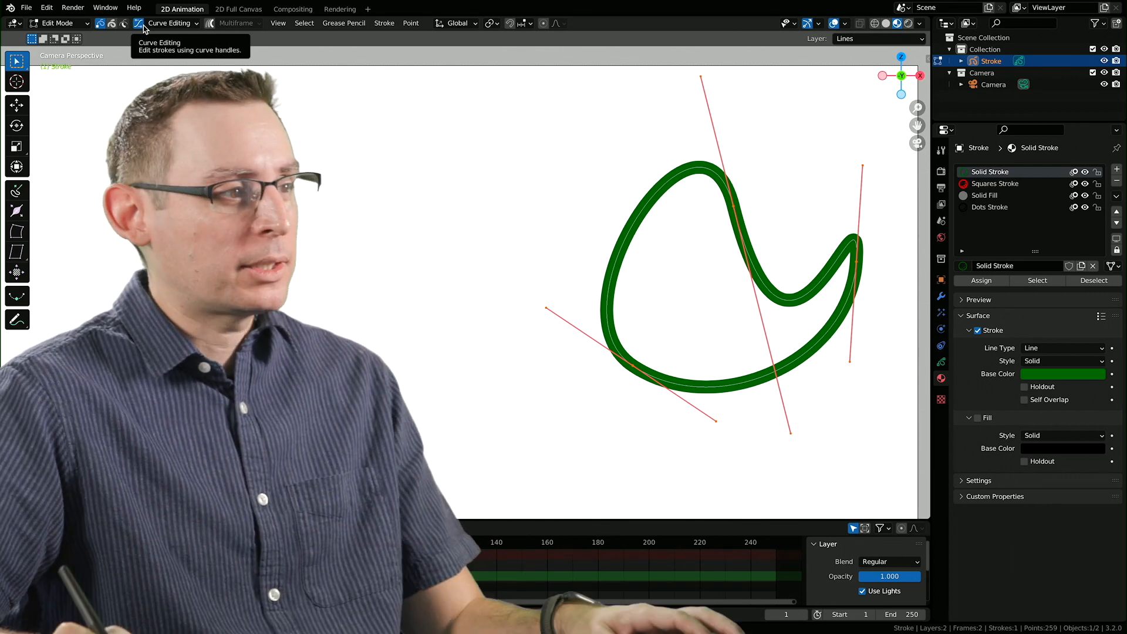
Select the upper middle control point alone and move it slightly to the left.
mouse_move(686, 238)
shift+middle_down()
mouse_move(616, 211)
mouse_move(662, 228)
mouse_move(649, 269)
shift+middle_up()
mouse_move(649, 268)
ctrl+middle_down()
mouse_move(751, 254)
mouse_move(663, 205)
mouse_move(662, 223)
ctrl+middle_up()
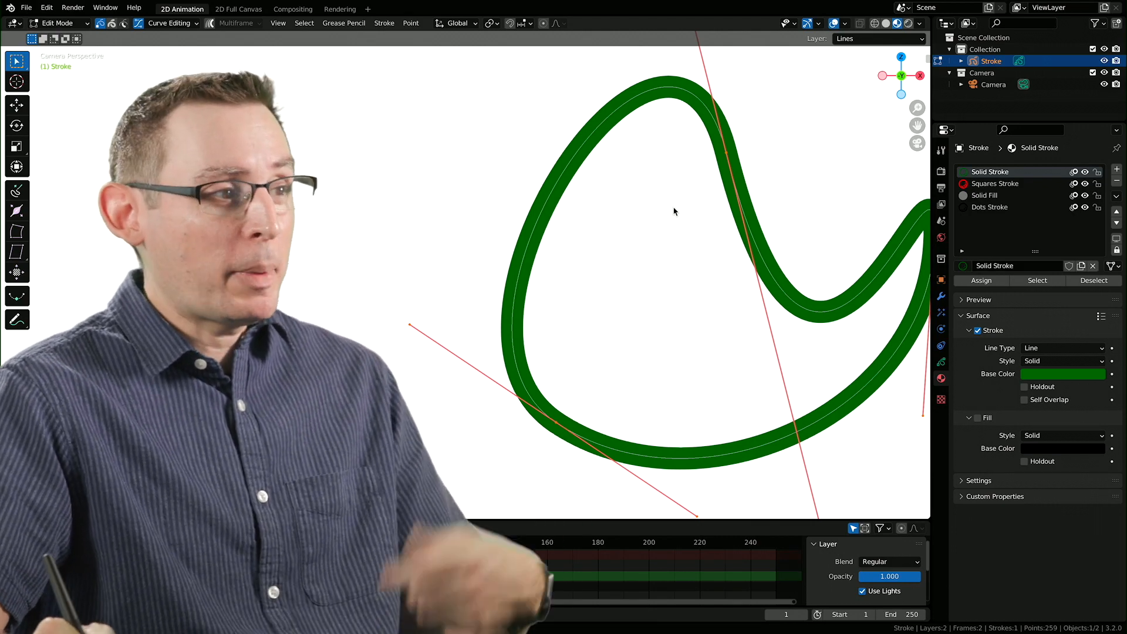
click(737, 182)
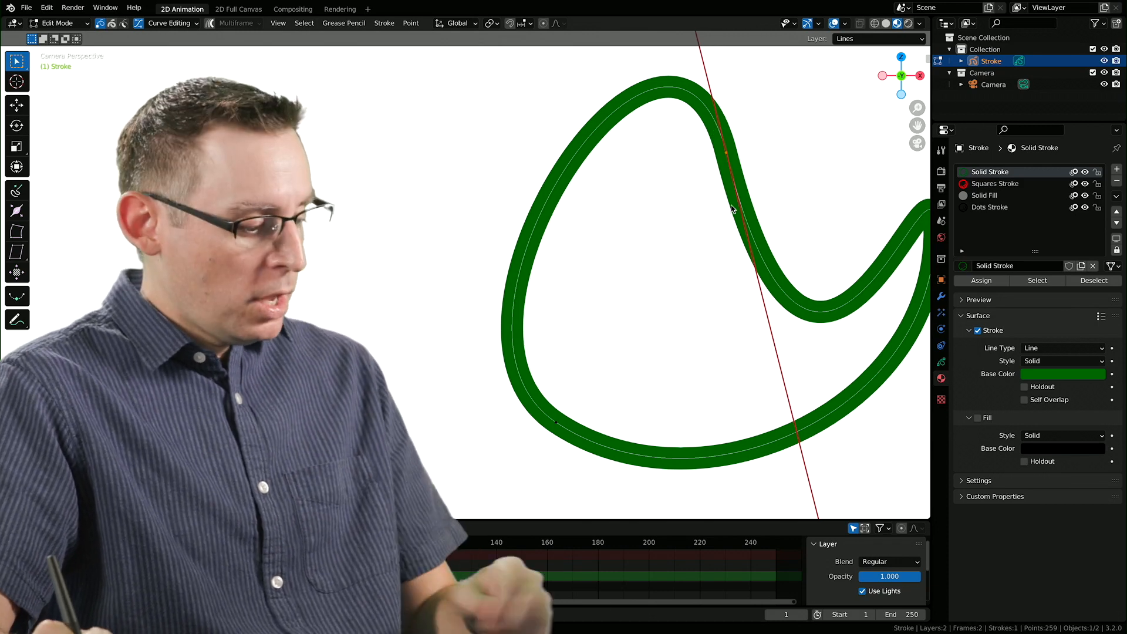
key(g)
click(732, 191)
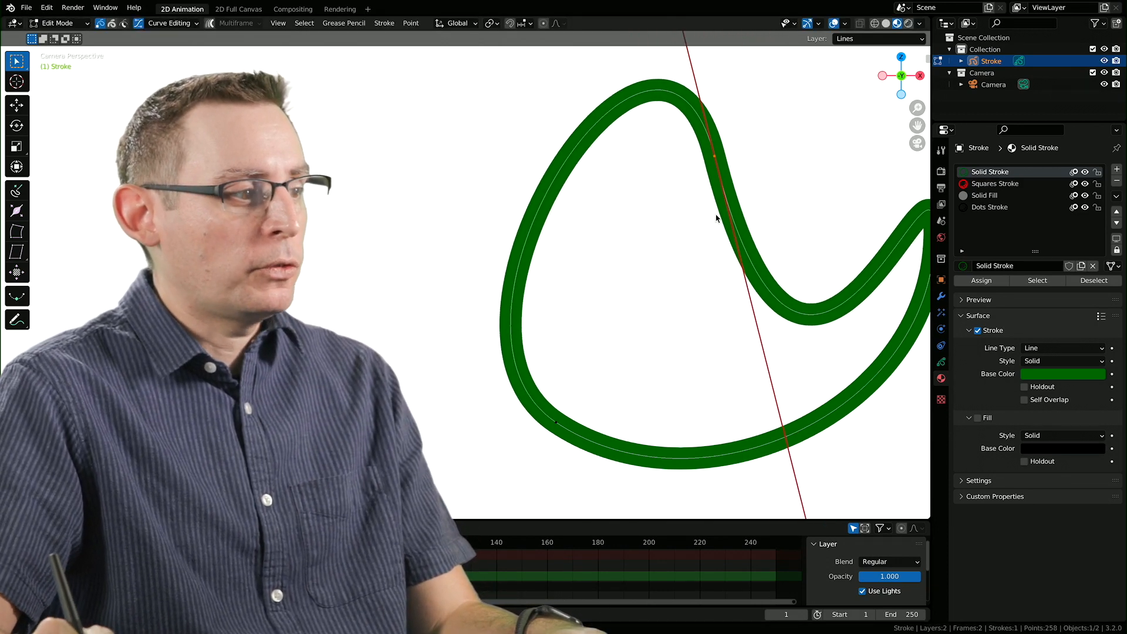
Subdivide the stroke between the upper control point and the lower-left control point.
shift+middle_drag(649, 221, 728, 235)
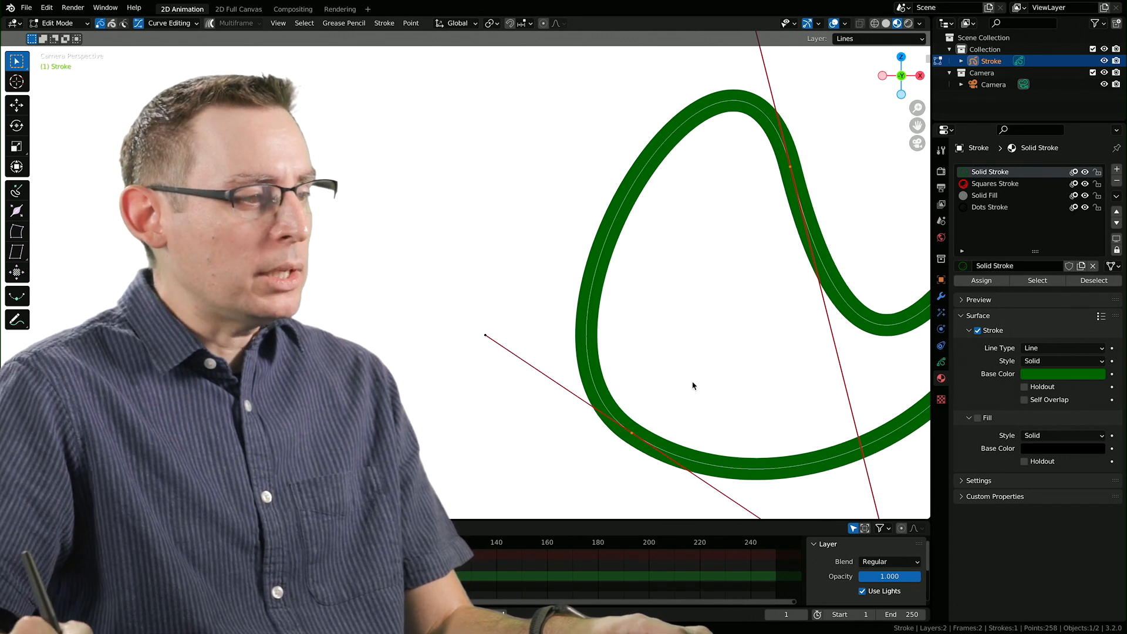
drag(714, 467, 710, 449)
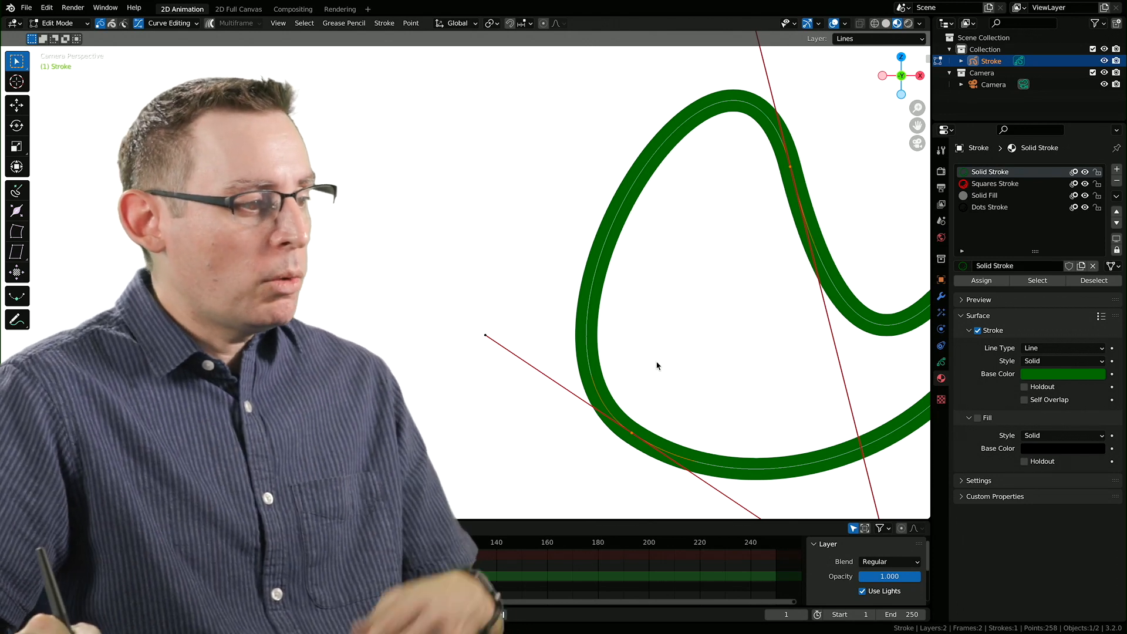
drag(594, 395, 702, 485)
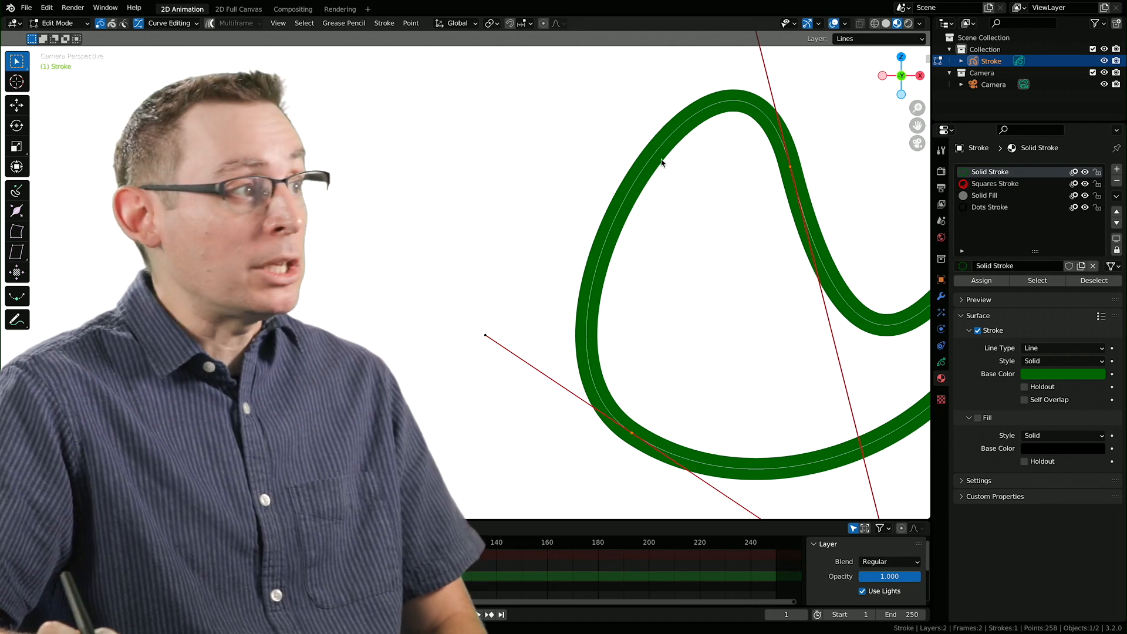
click(384, 24)
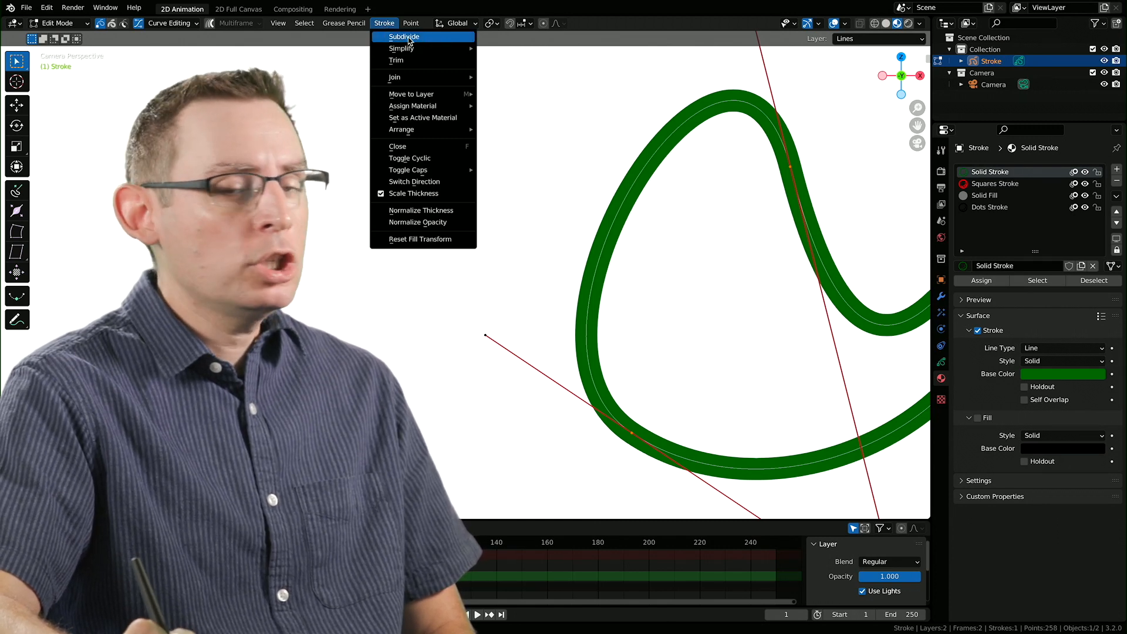
click(442, 38)
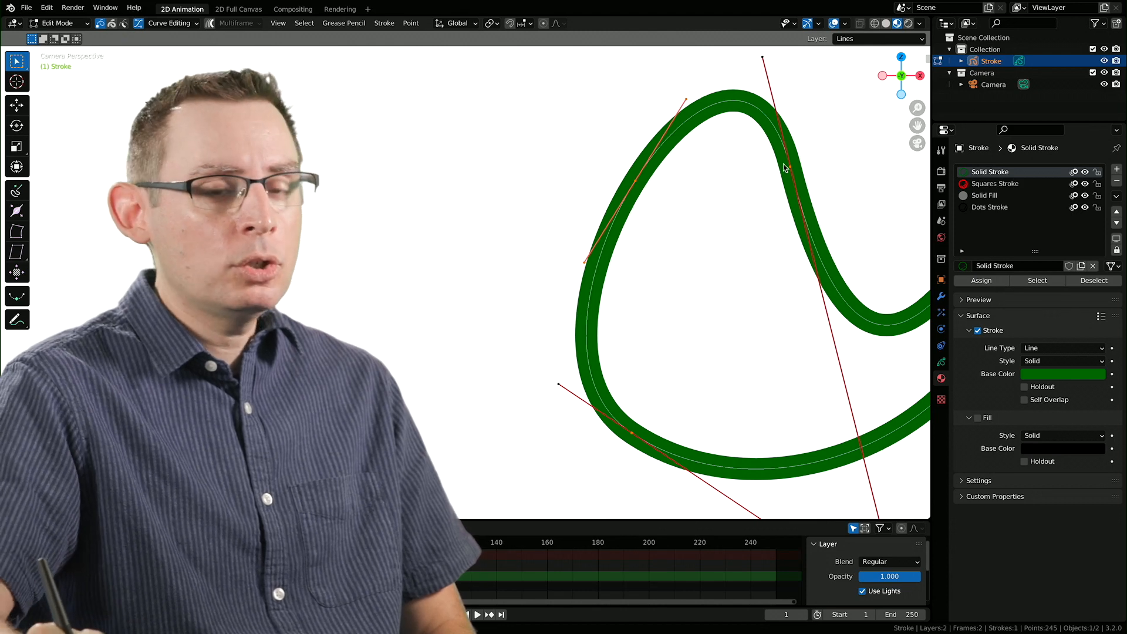
Move the added point outward to the shape's upper left and rotate its handles slightly clockwise.
click(704, 278)
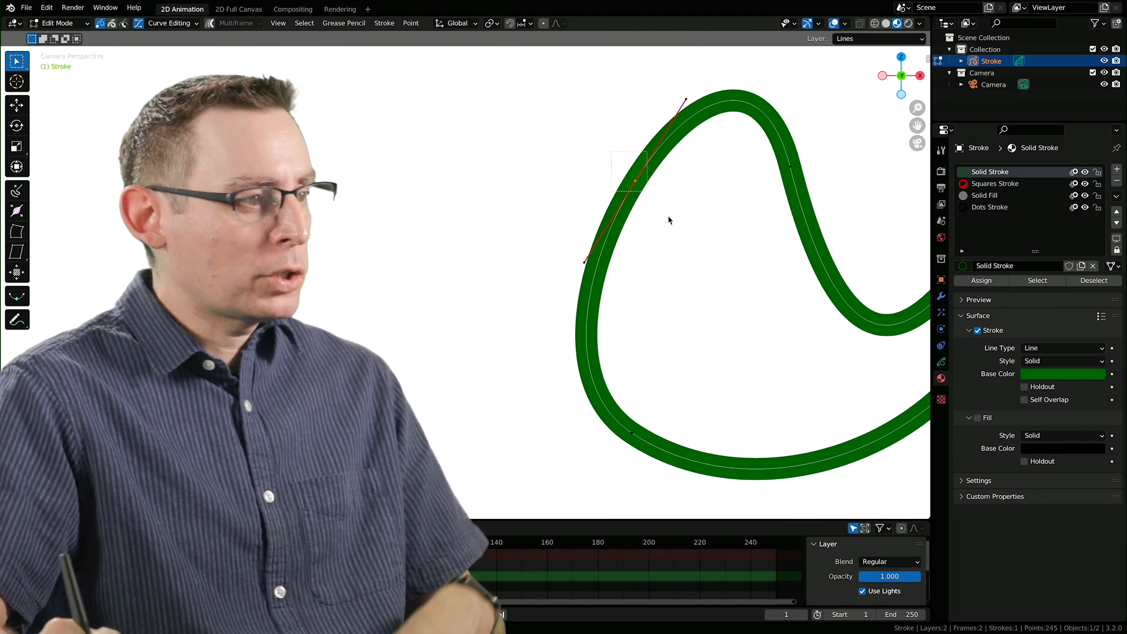
key(g)
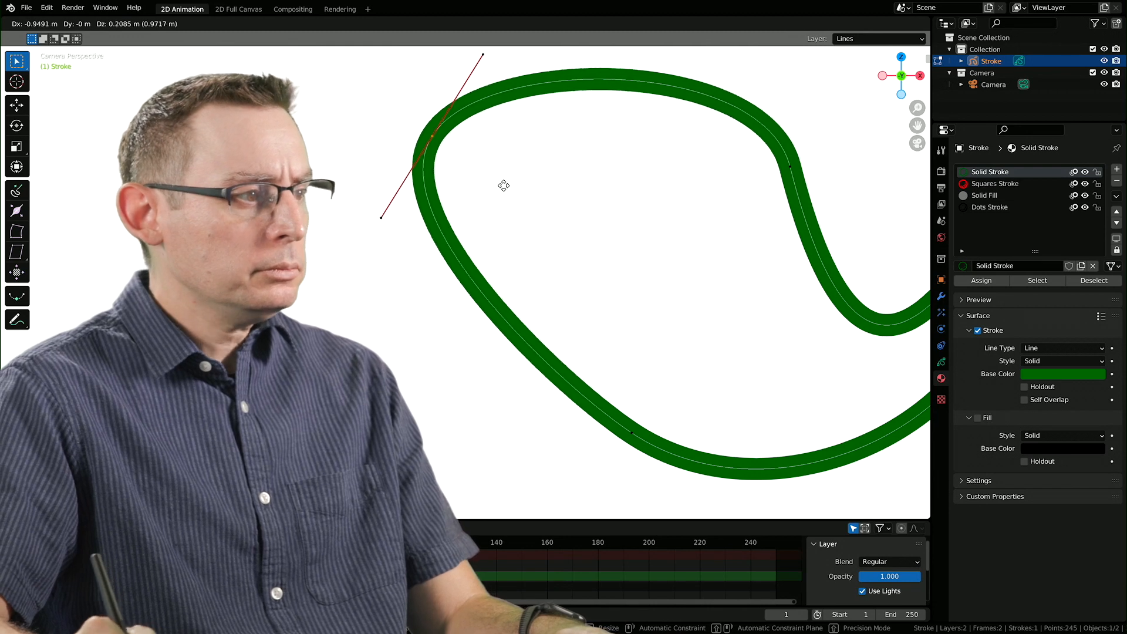
click(551, 197)
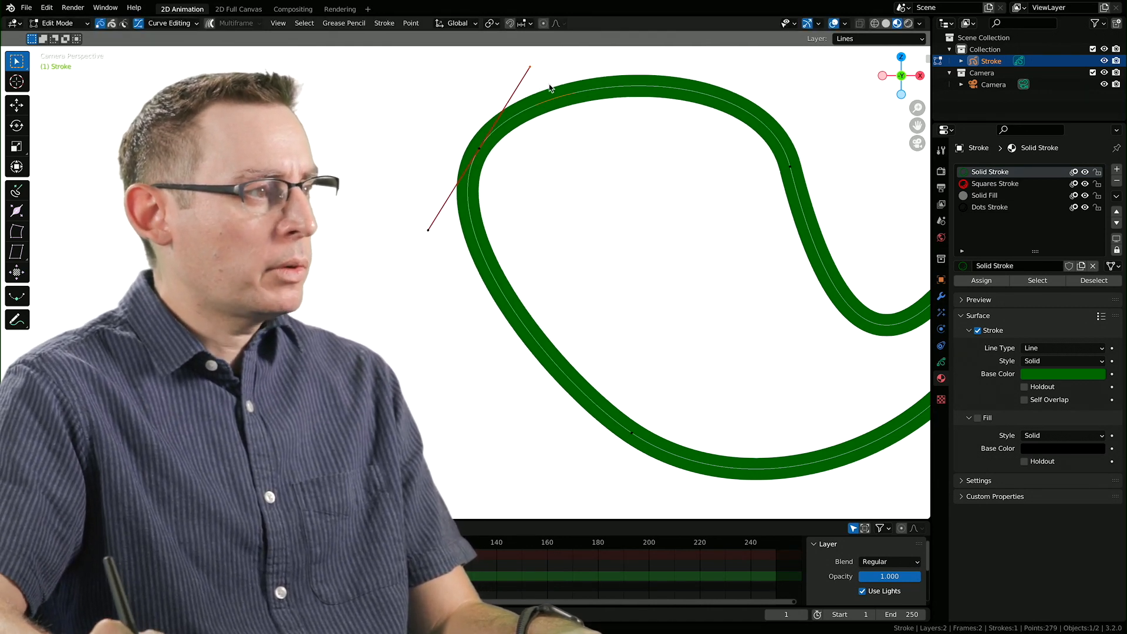
key(r)
click(565, 101)
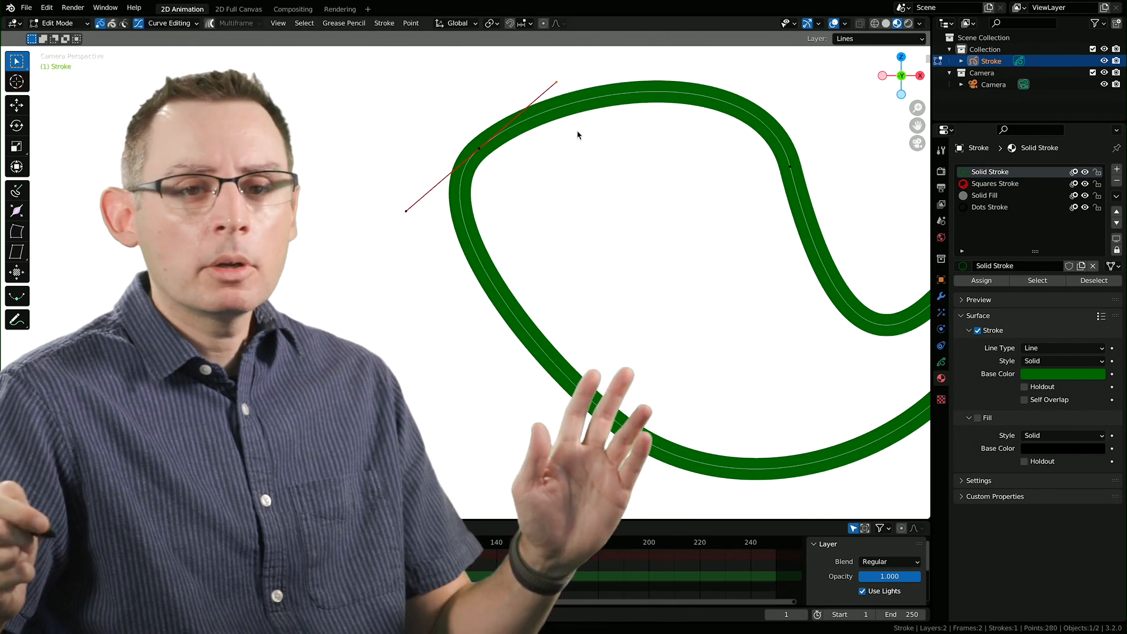
Subdivide the segment between the upper-left and upper-right control points, and select only the new point along the top.
click(611, 202)
click(479, 148)
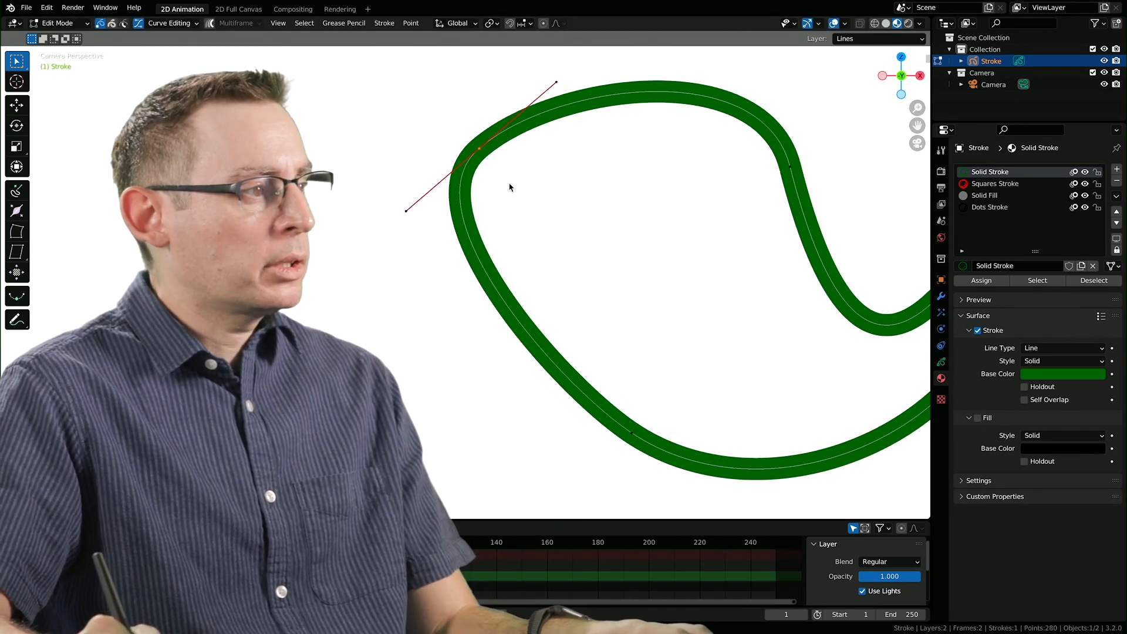
shift+click(787, 167)
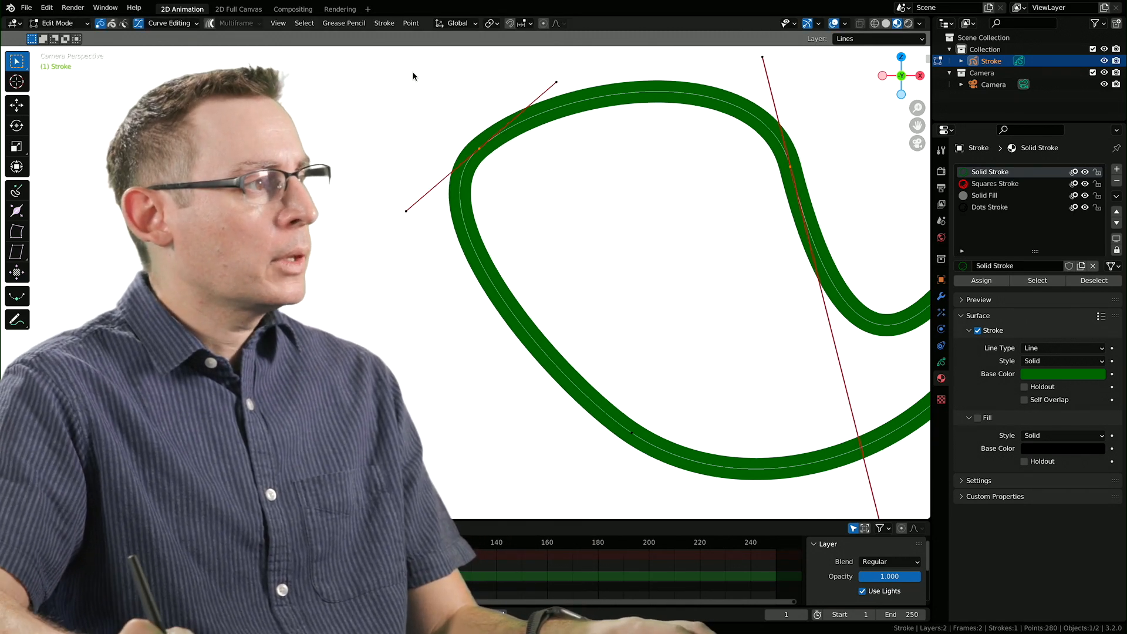
click(384, 24)
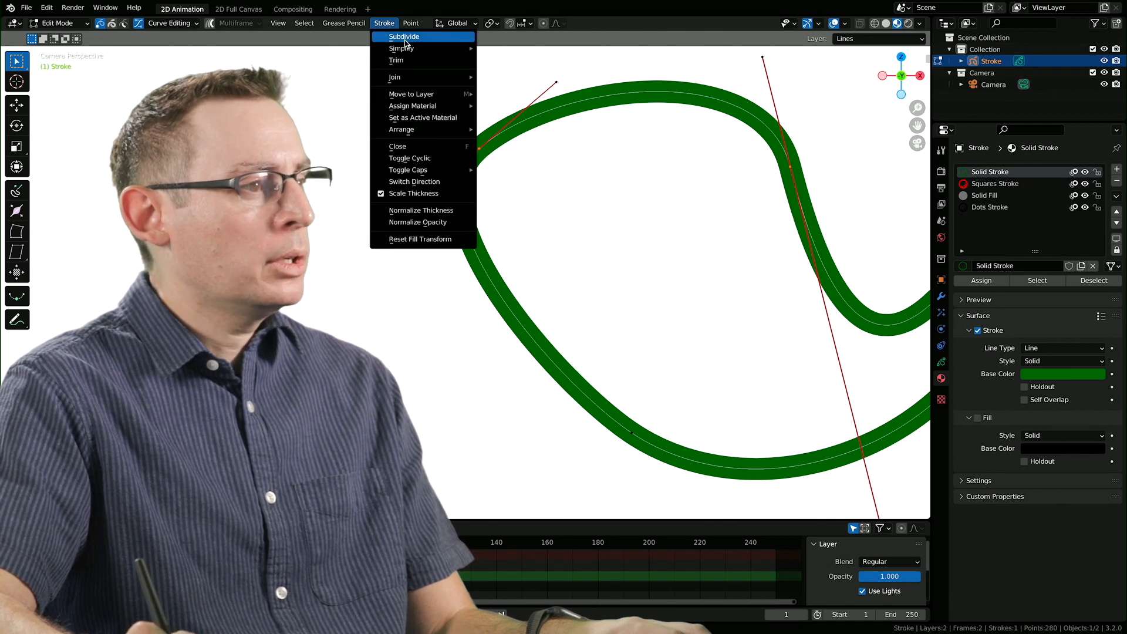
click(397, 37)
click(683, 302)
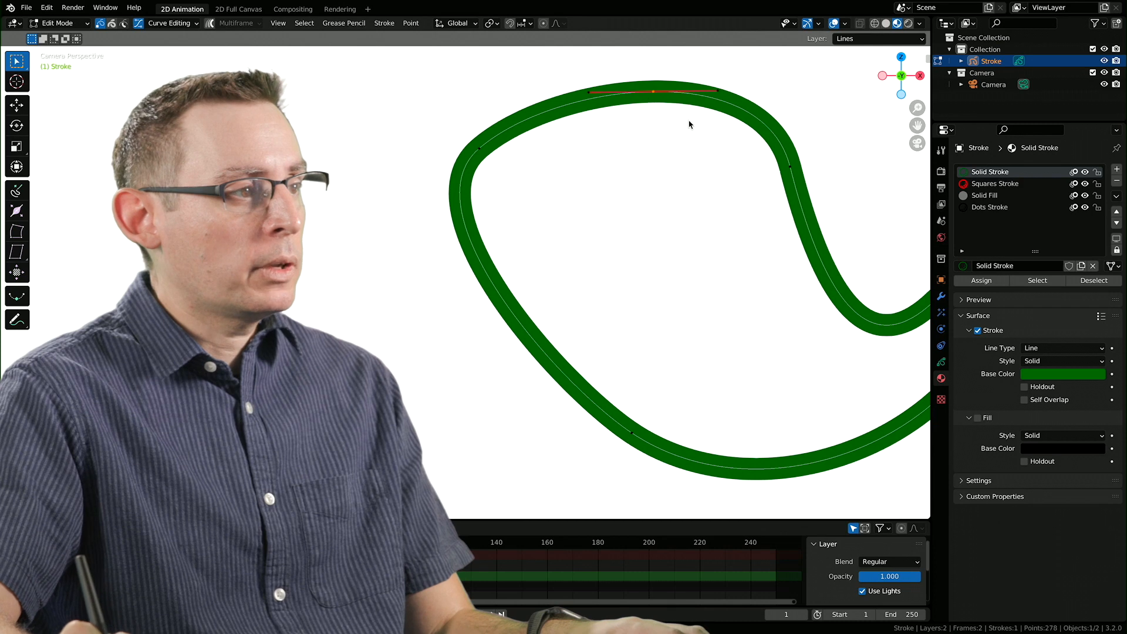
click(650, 90)
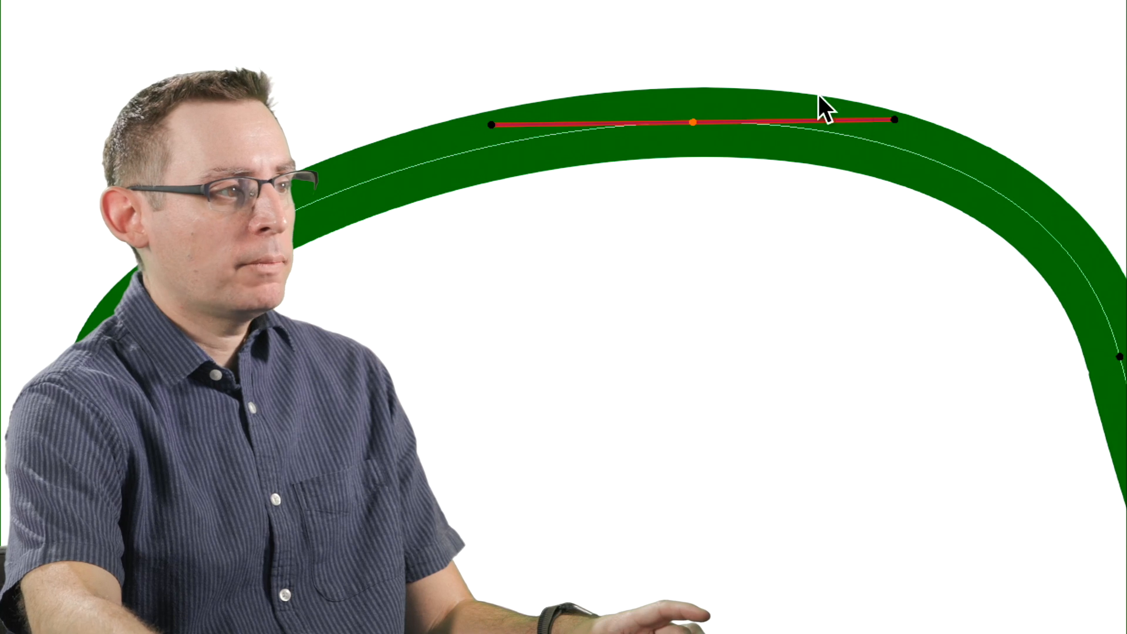
Delete the selected top control point with the Points option, and undo the deletion.
key(x)
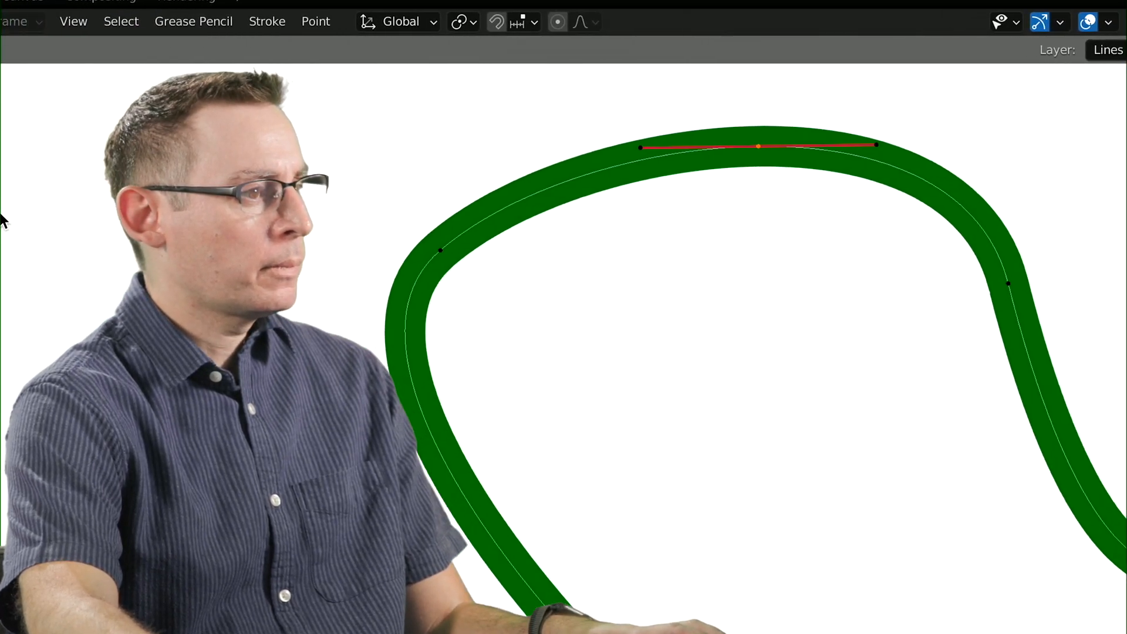
key(x)
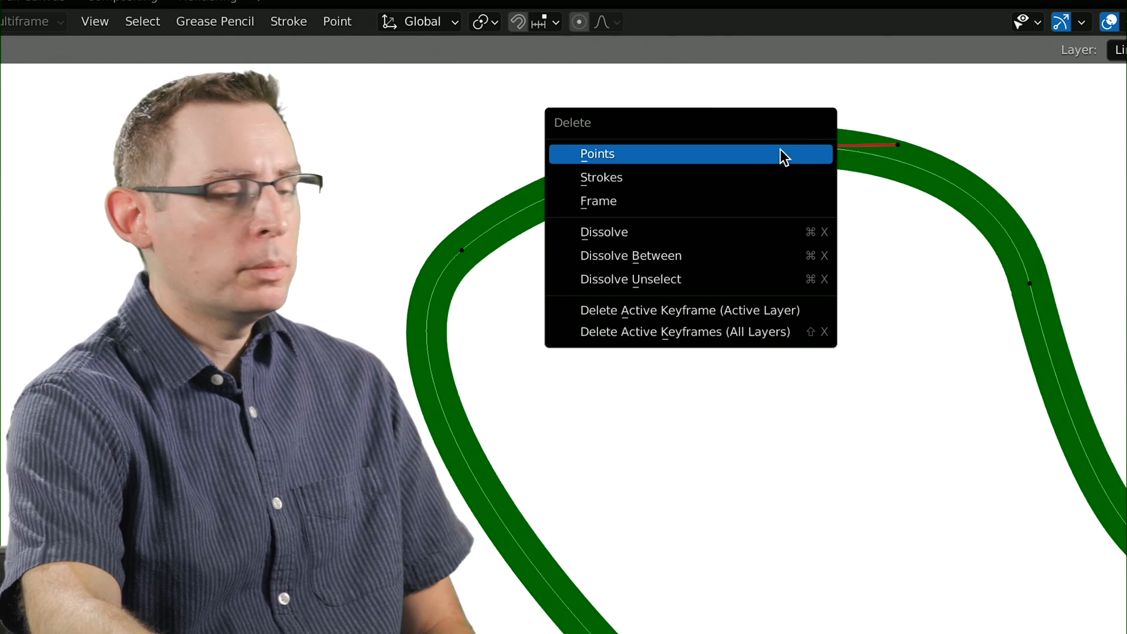
click(773, 156)
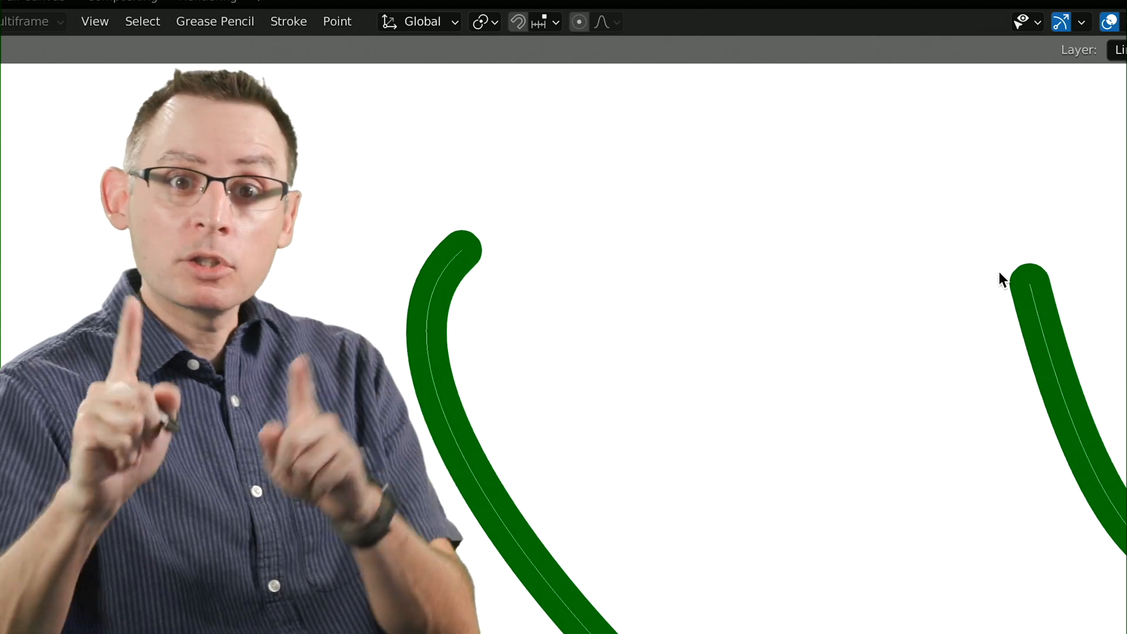
key(ctrl+z)
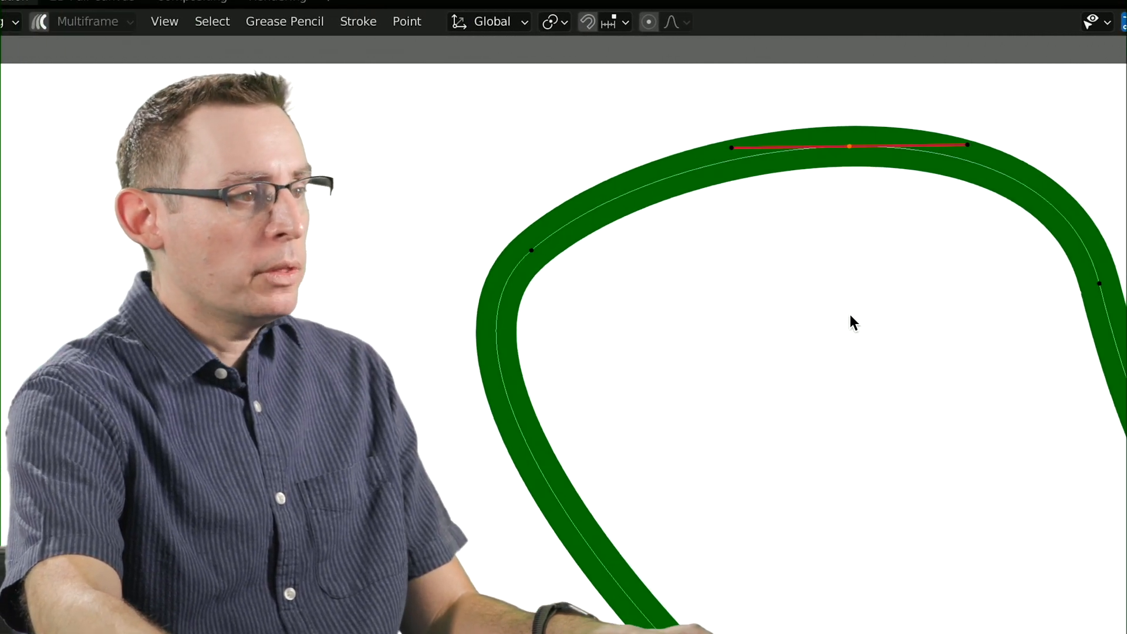
Try the Dissolve option on the selected top control point, and undo it.
key(x)
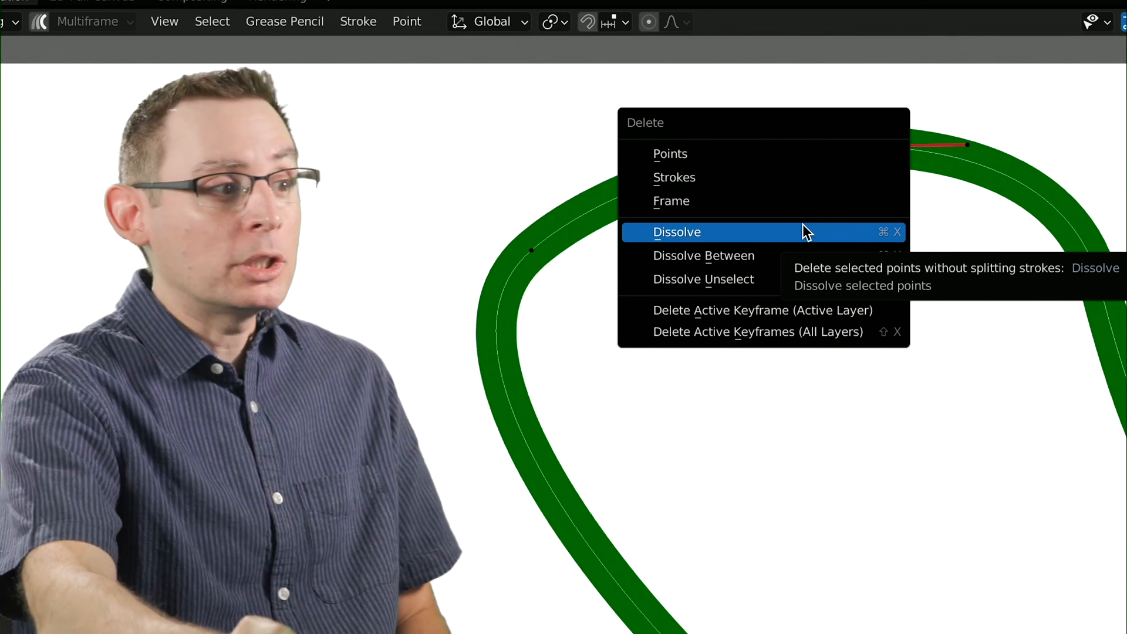
click(805, 230)
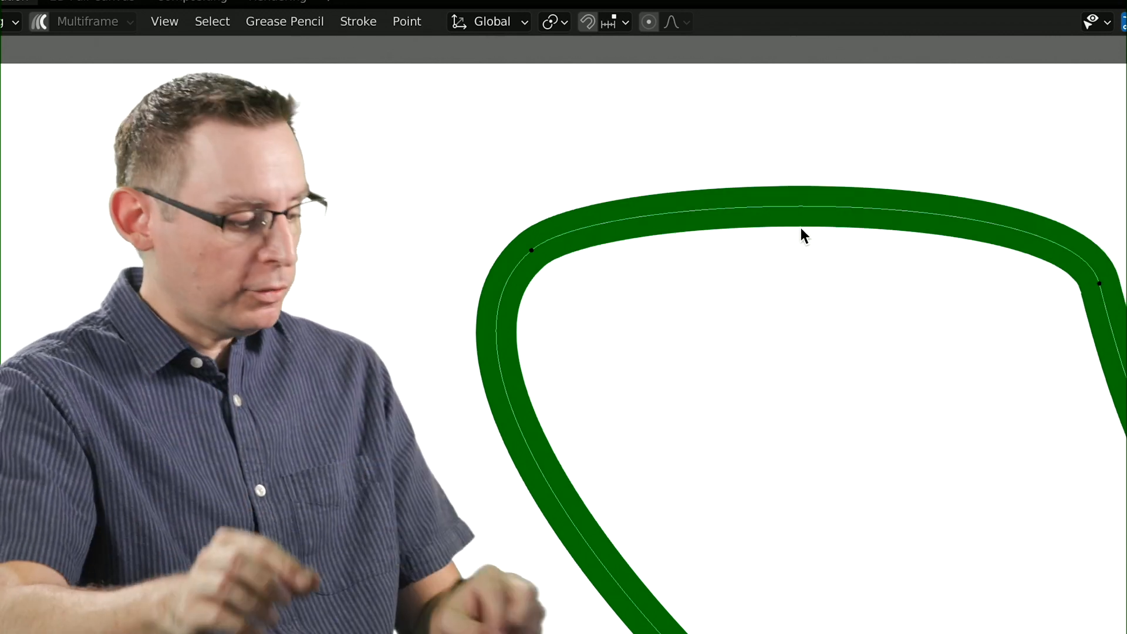
key(ctrl+z)
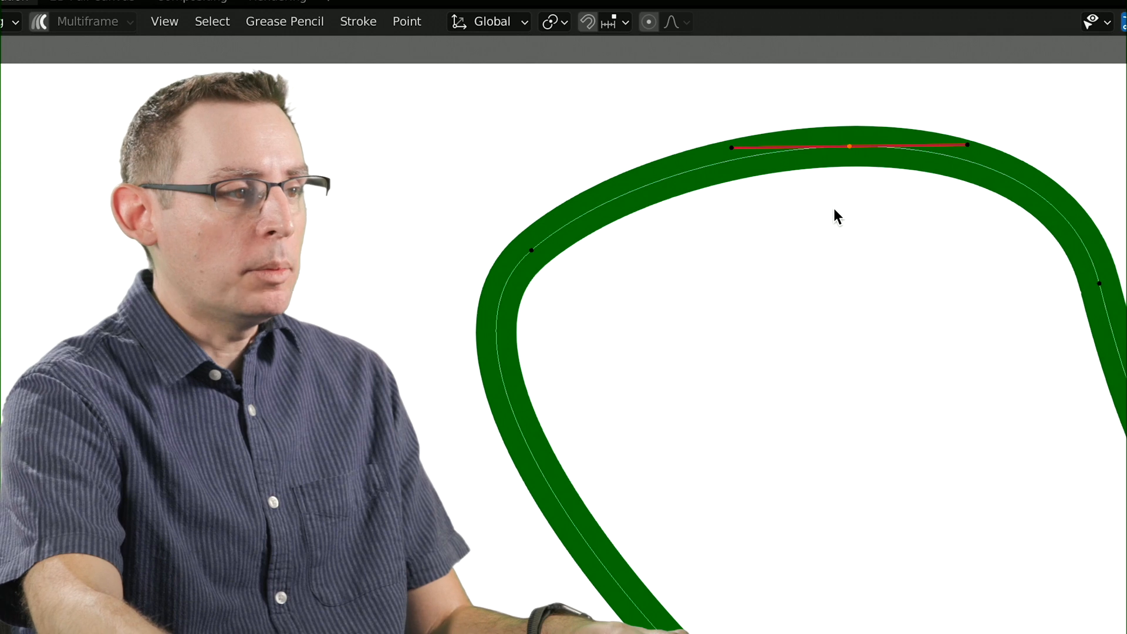
Repeat the Points deletion on the selected top control point for comparison with Dissolve, and undo it.
key(x)
click(808, 82)
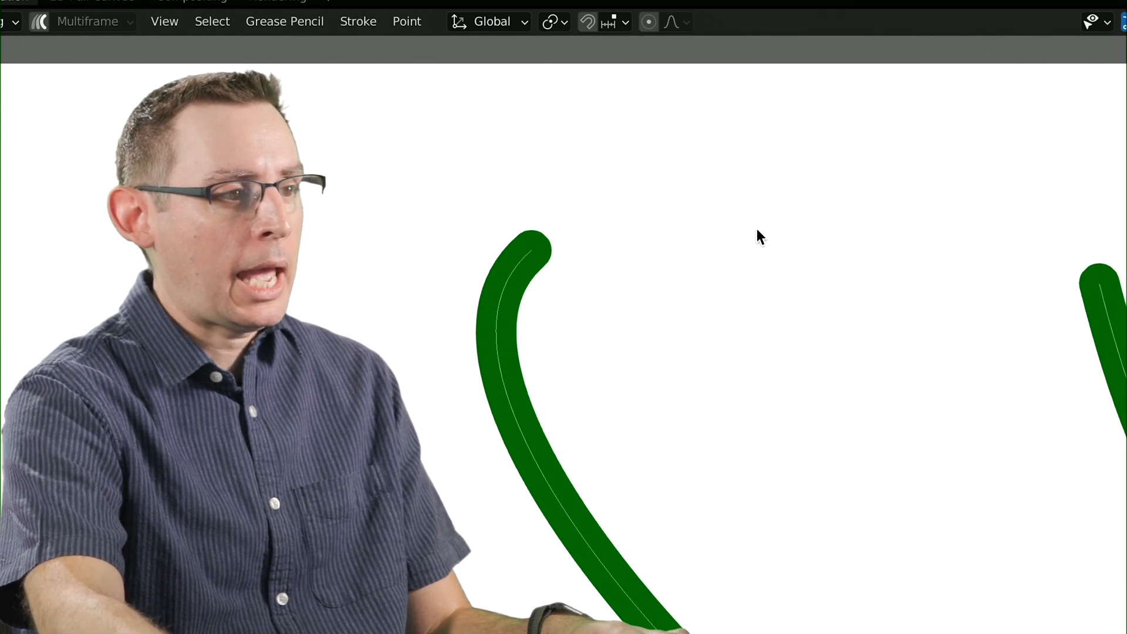
key(ctrl+z)
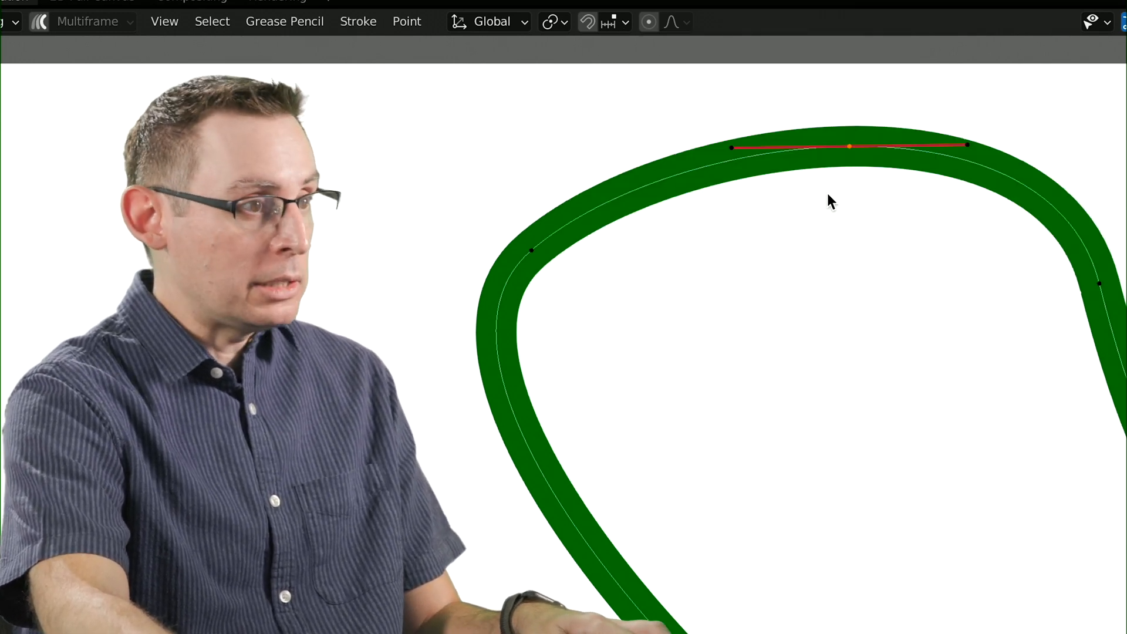
Dissolve the selected top control point, and also the upper-right corner point just before the stroke's dip.
key(x)
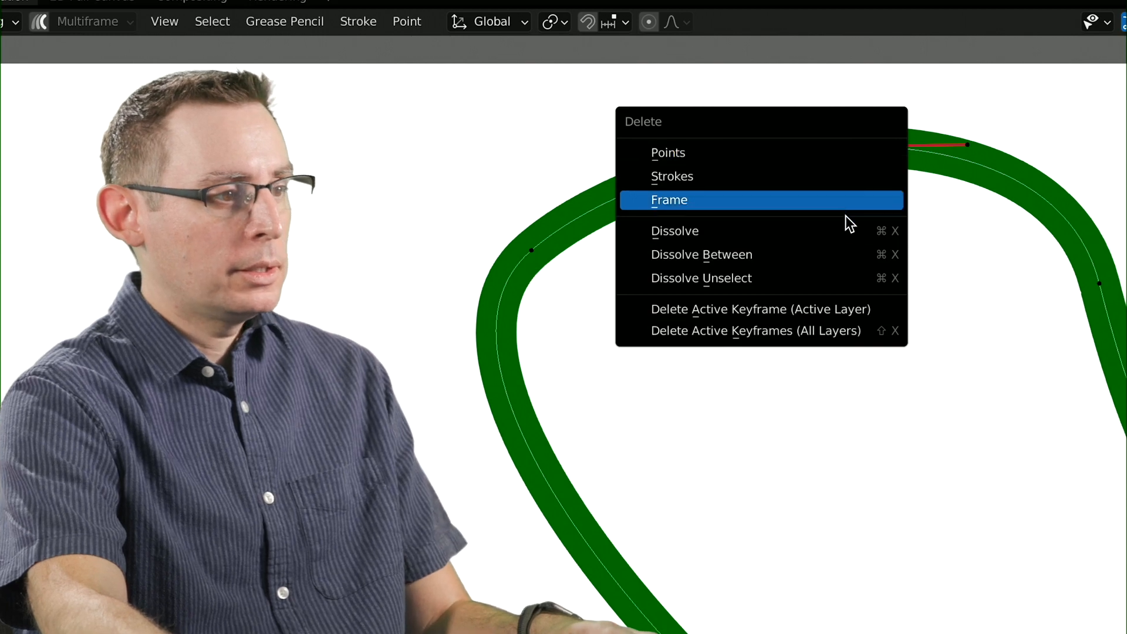
click(843, 231)
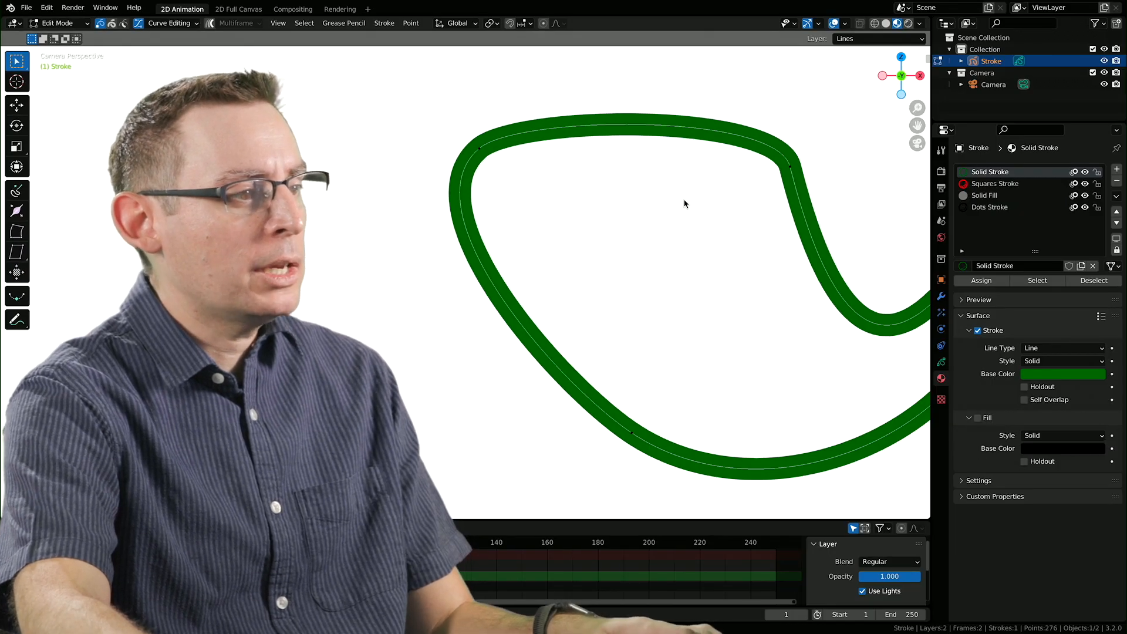
shift+middle_drag(937, 362, 722, 351)
scroll(723, 351, down, 1)
scroll(584, 204, down, 1)
shift+middle_drag(584, 204, 641, 190)
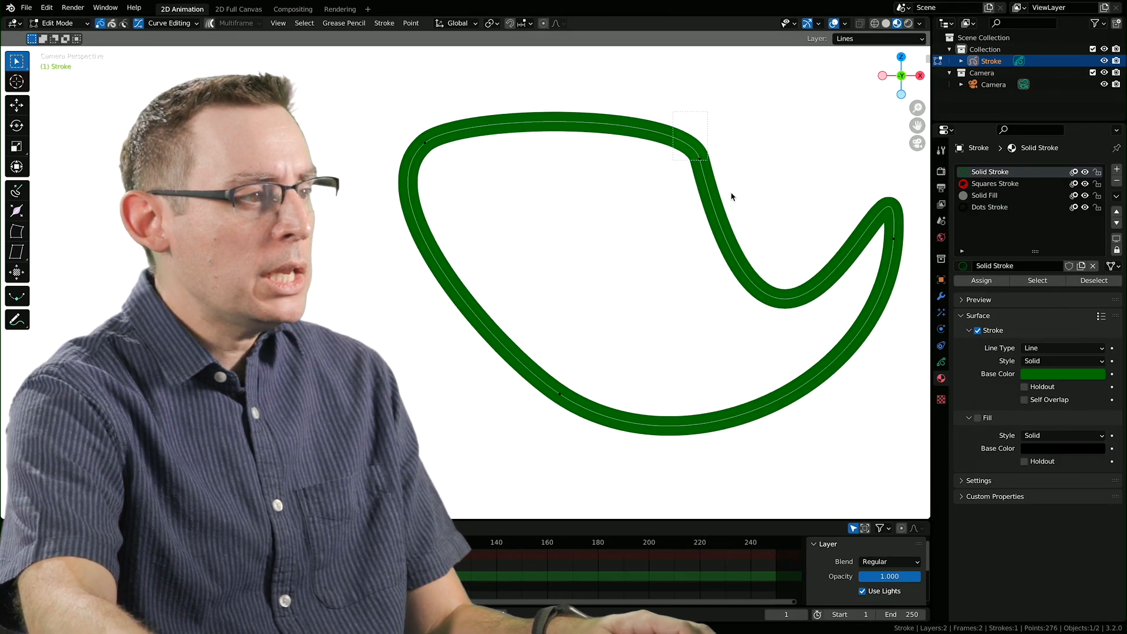
click(712, 172)
key(x)
click(724, 201)
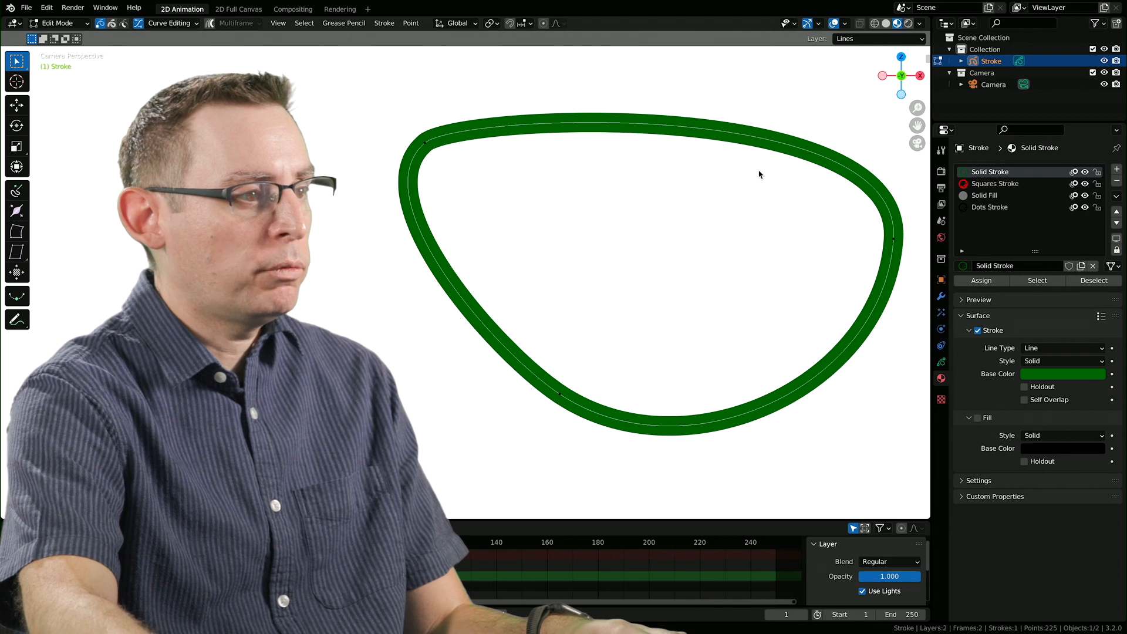
Select the upper-left and far-right control points of the green stroke, and subdivide the segment between them.
key(a)
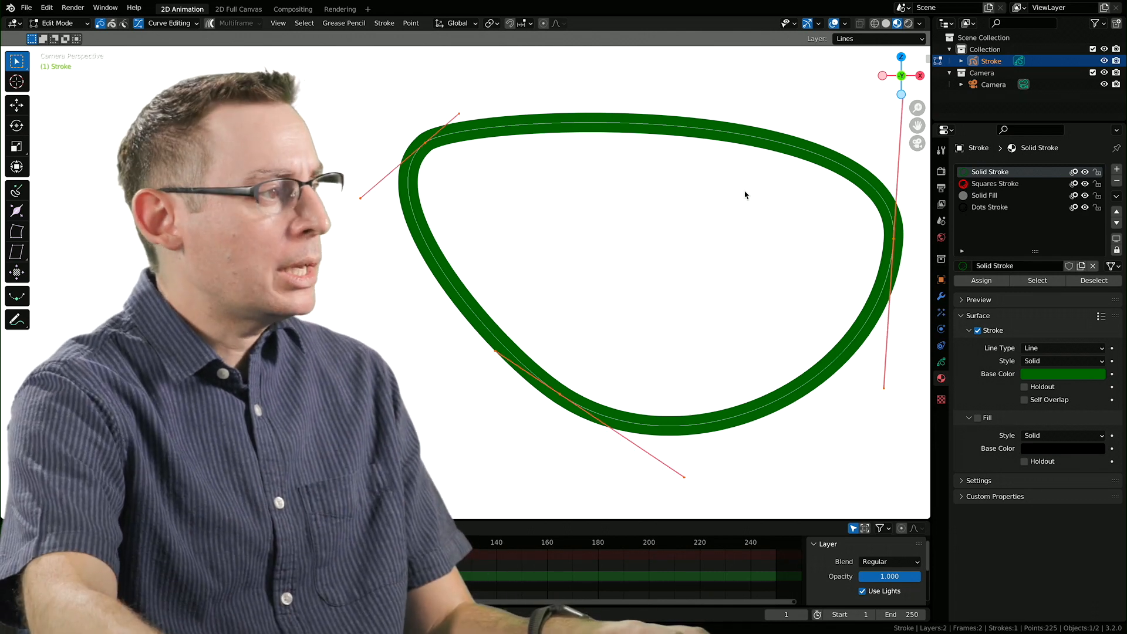
click(459, 113)
drag(846, 206, 893, 261)
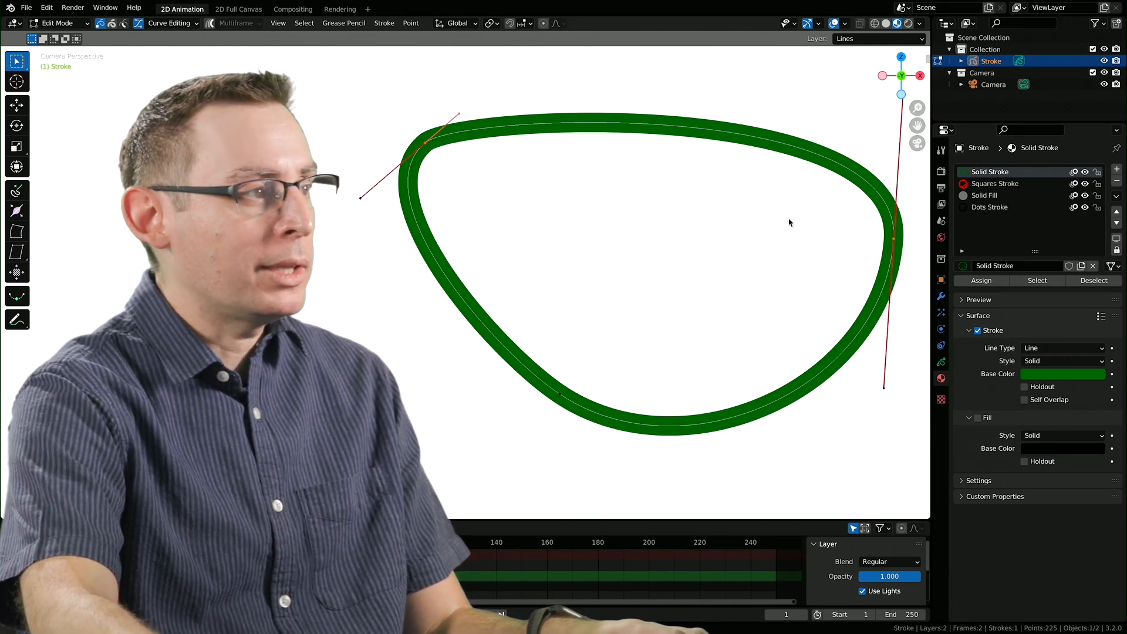
click(384, 23)
click(402, 37)
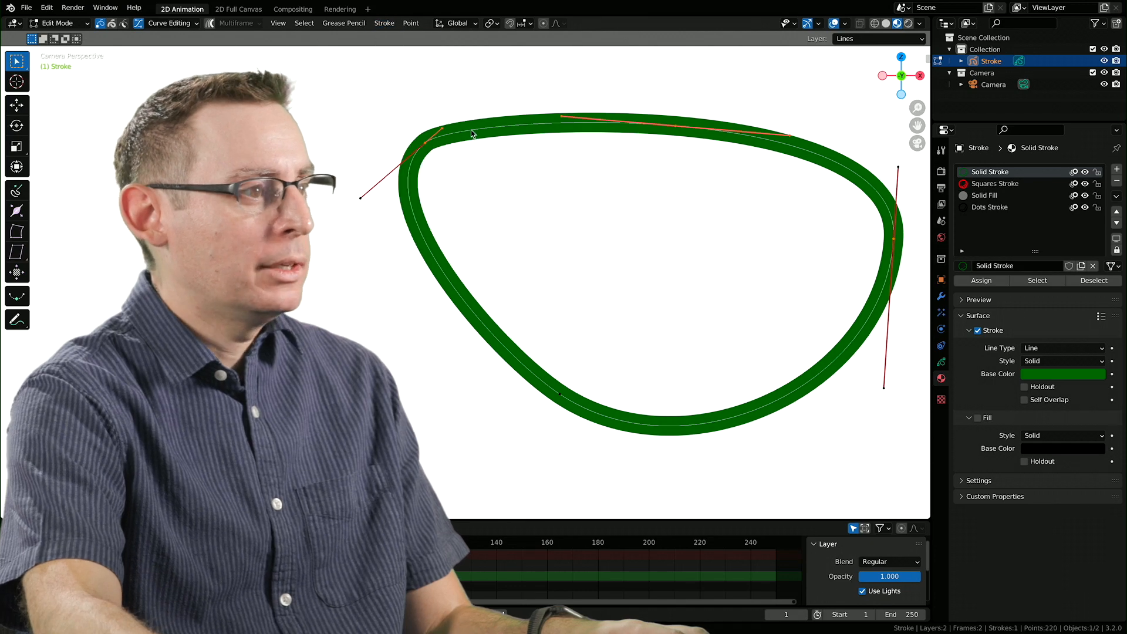